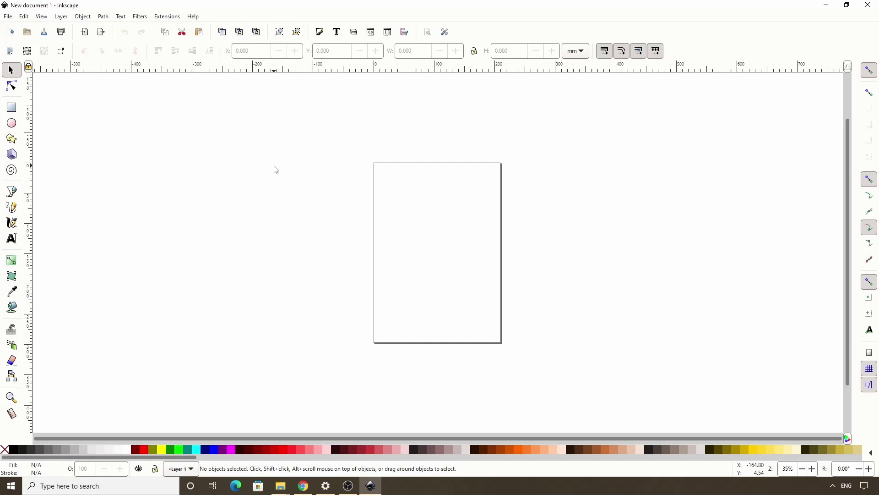
Draw a small red rectangle, about 59 × 23 mm, on the canvas left of the page
left_click(12, 109)
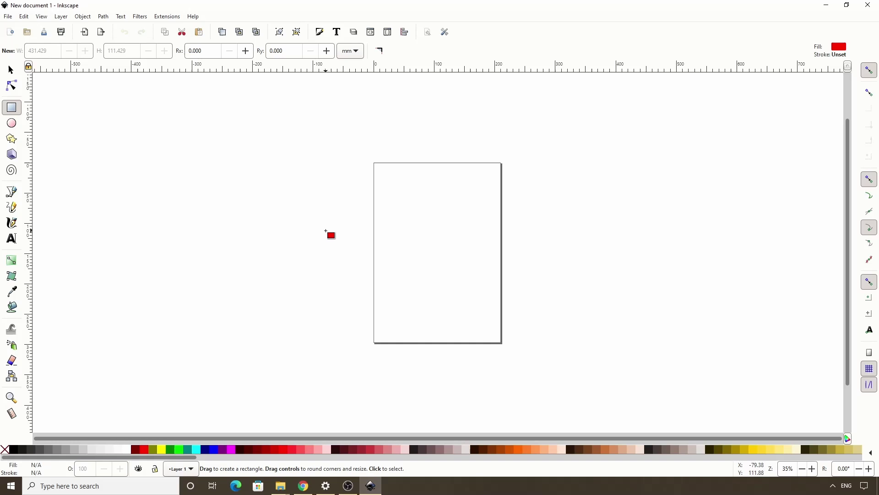
left_click_drag(328, 231, 363, 245)
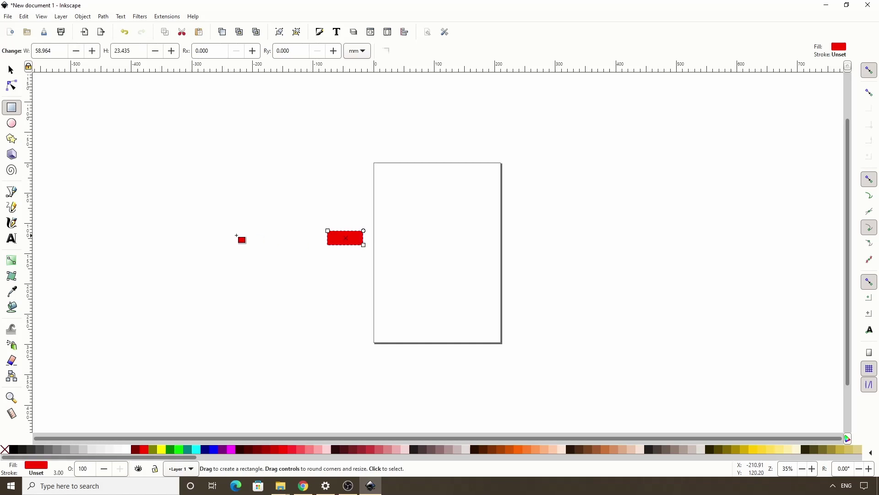
Draw a triangle hanging below the rectangle's left end, with red fill and no outline
left_click(12, 192)
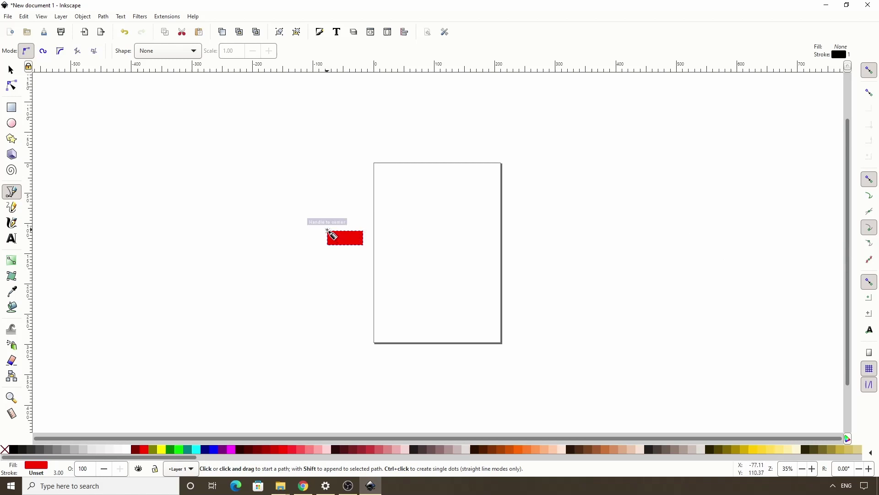
left_click(327, 230)
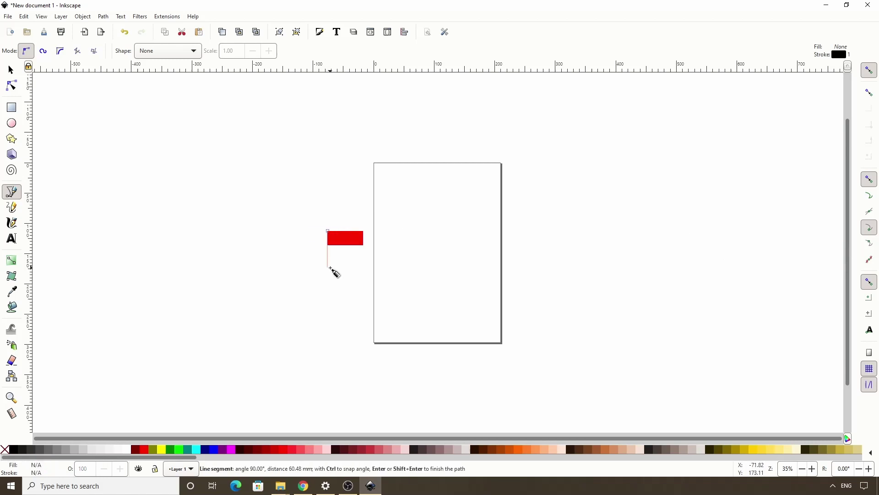
left_click(328, 271)
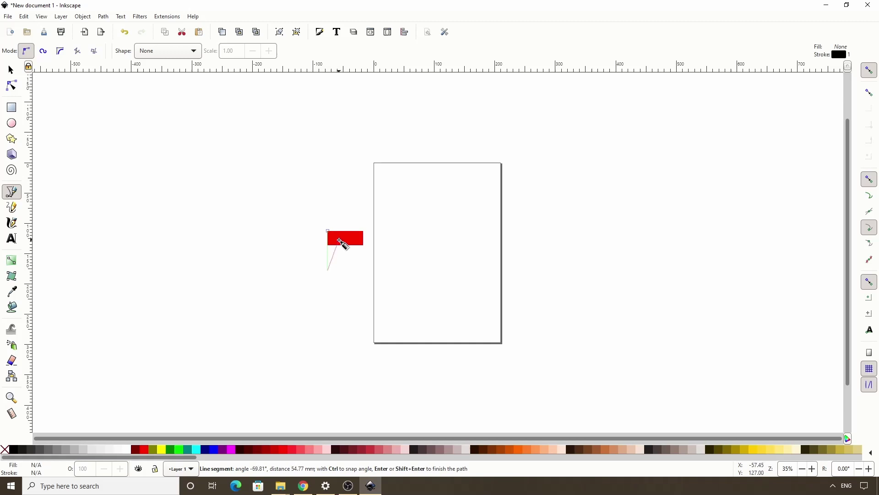
double_click(334, 237)
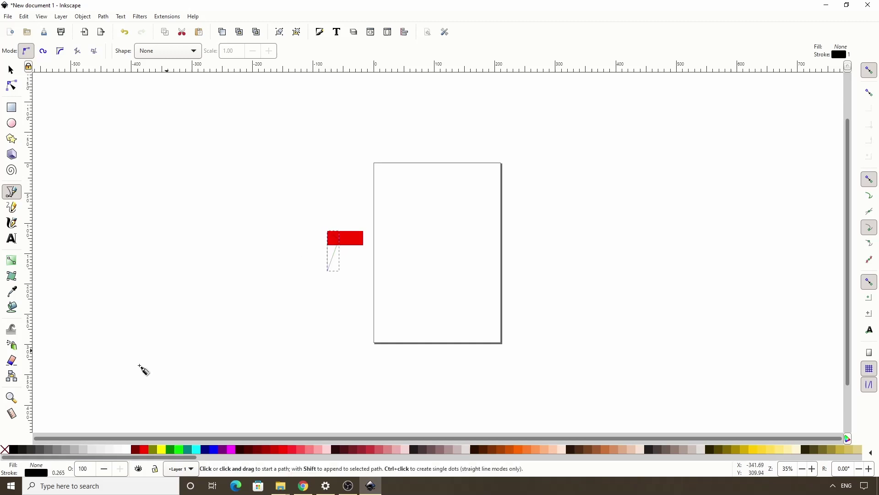
left_click(6, 452, "shift")
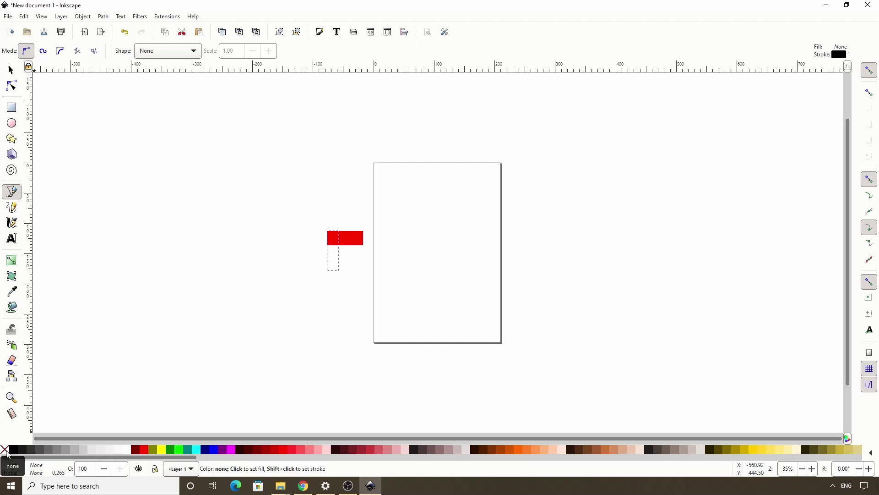
left_click(145, 452)
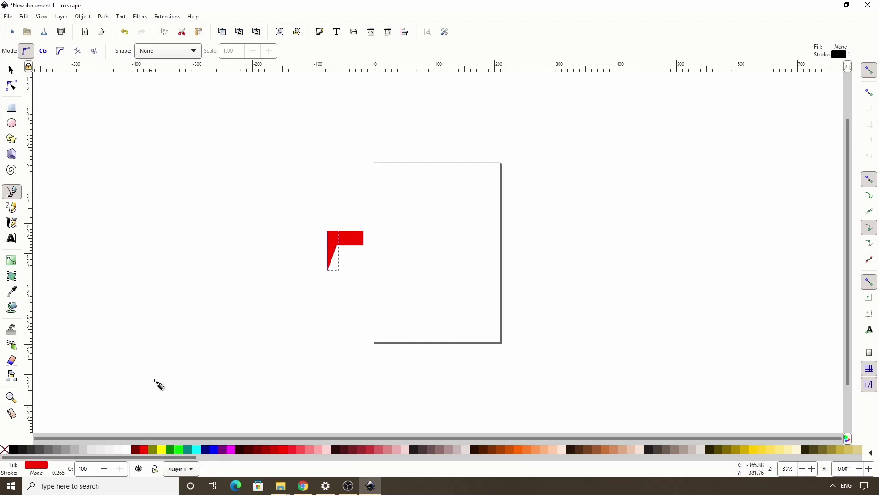
Mirror a copy of the triangle horizontally and place it above the rectangle's right end
left_click(14, 72)
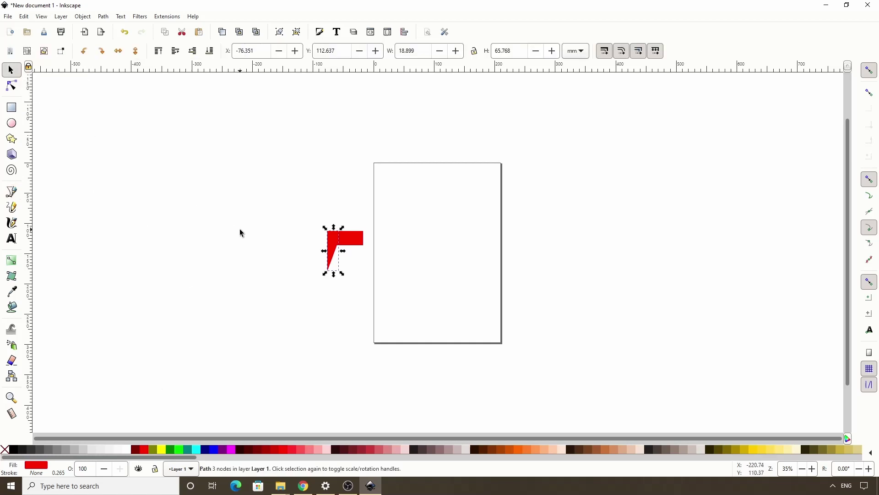
left_click(118, 51)
left_click_drag(337, 257, 365, 239)
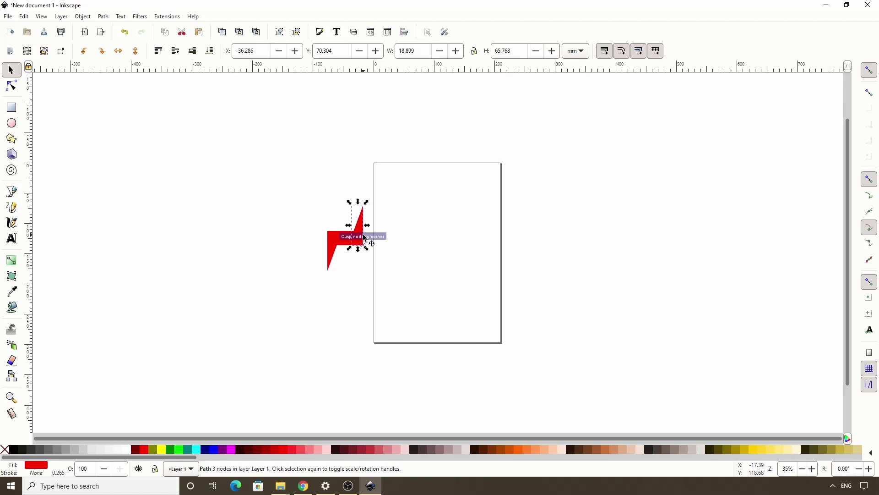
Merge the rectangle and both triangles into one bolt path with Path > Union
left_click_drag(286, 182, 388, 290)
left_click(104, 17)
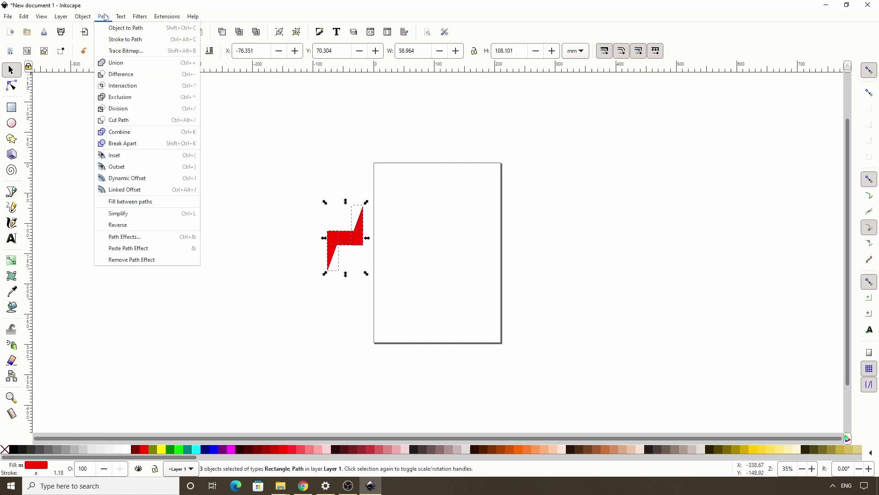
left_click(118, 63)
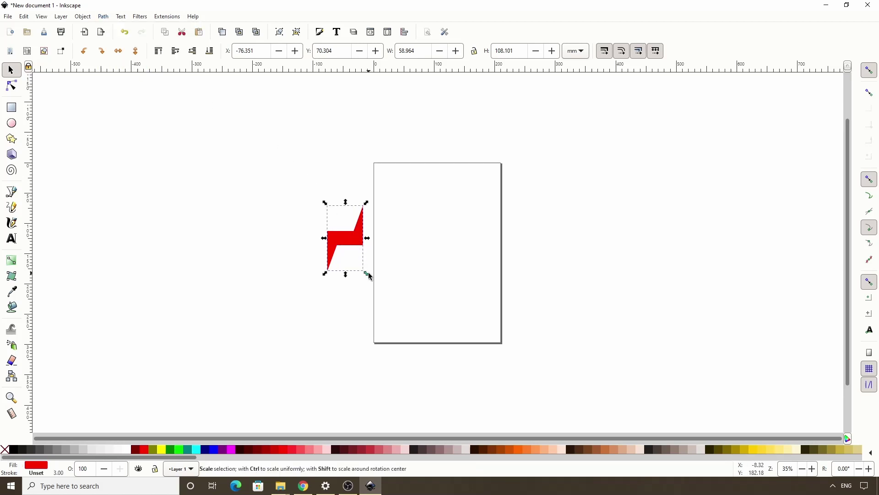
Enlarge the bolt to about 89 × 157 mm, move it onto the page, and add a red outline
left_click_drag(369, 276, 420, 304)
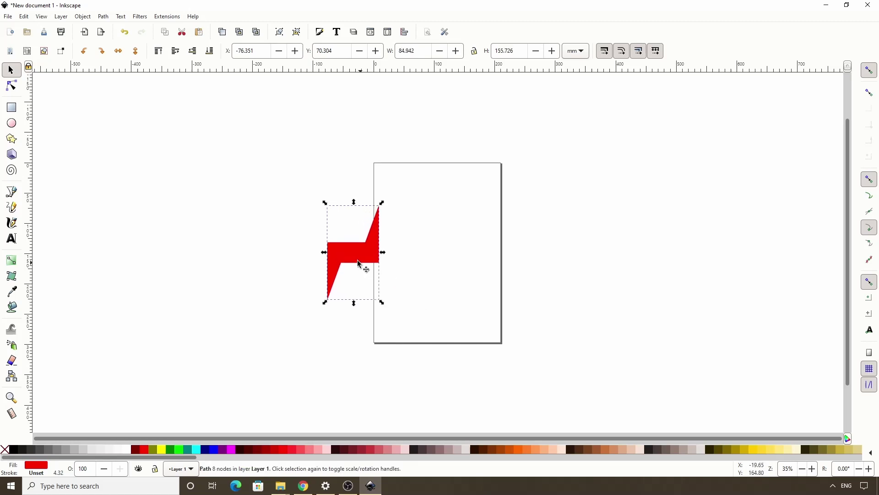
left_click_drag(365, 259, 437, 233)
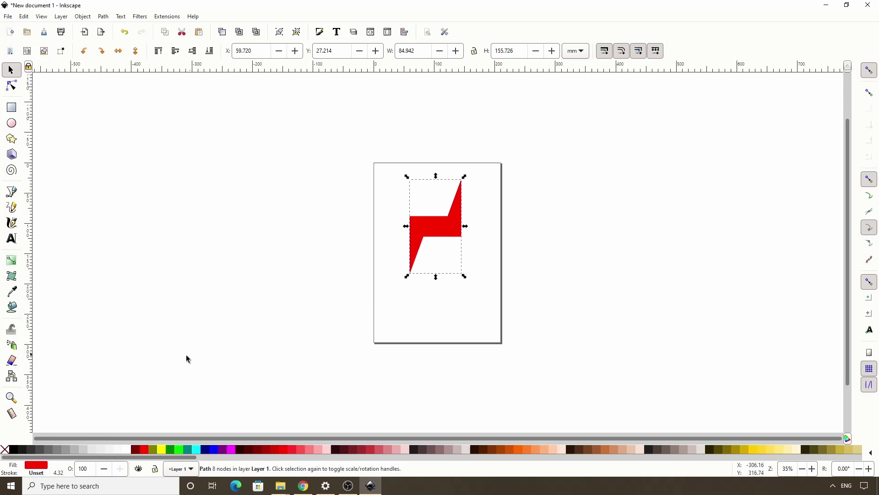
left_click(144, 449, "shift")
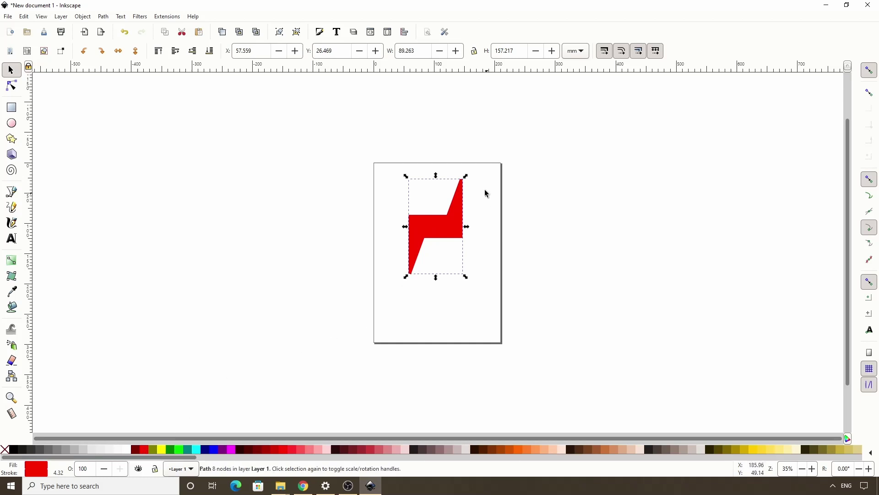
Give the bolt's red outline Round joins and a 6.822 mm stroke width
left_click(321, 33)
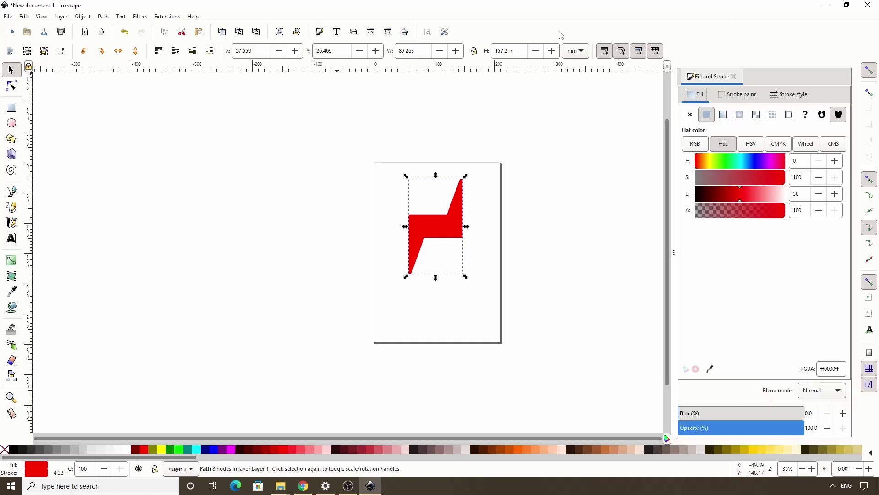
left_click(785, 94)
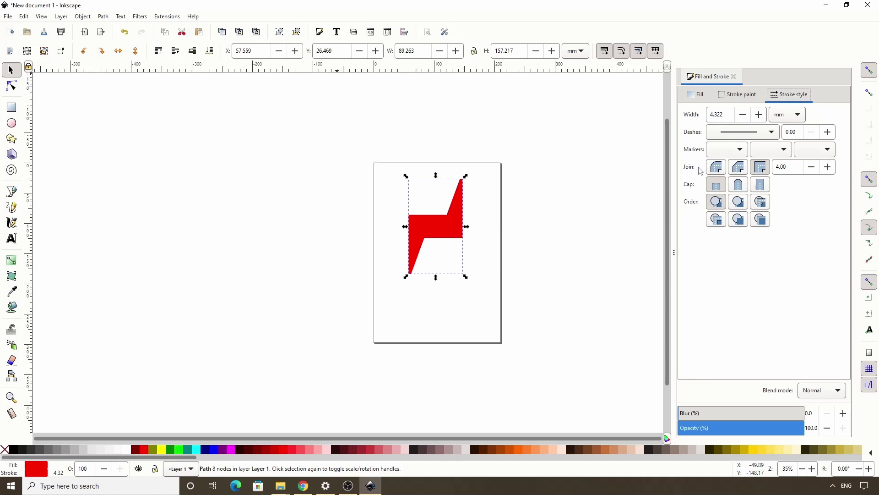
left_click(714, 172)
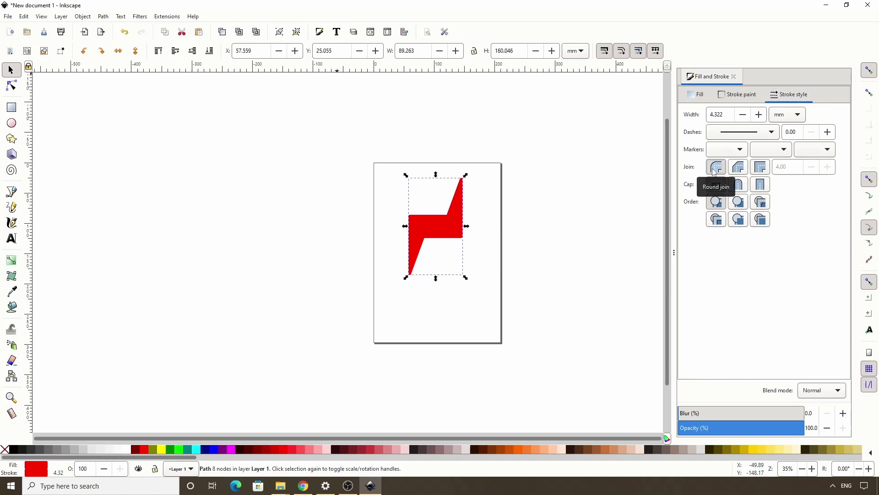
left_click(725, 112)
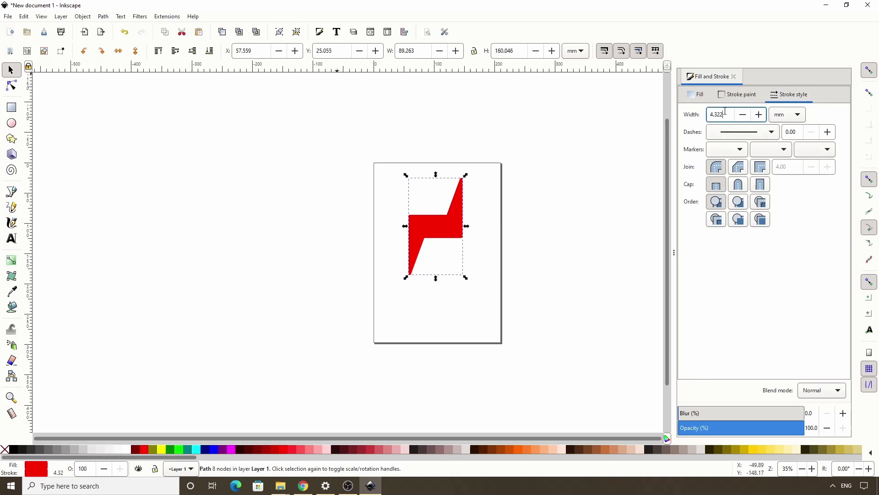
scroll(726, 111, "up", 18)
scroll(725, 112, "up", 3)
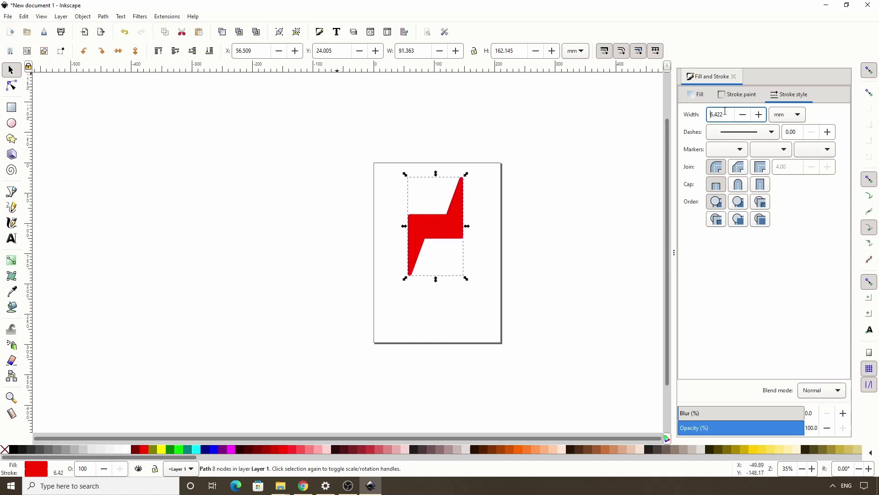
scroll(726, 112, "up", 2)
left_click(542, 202)
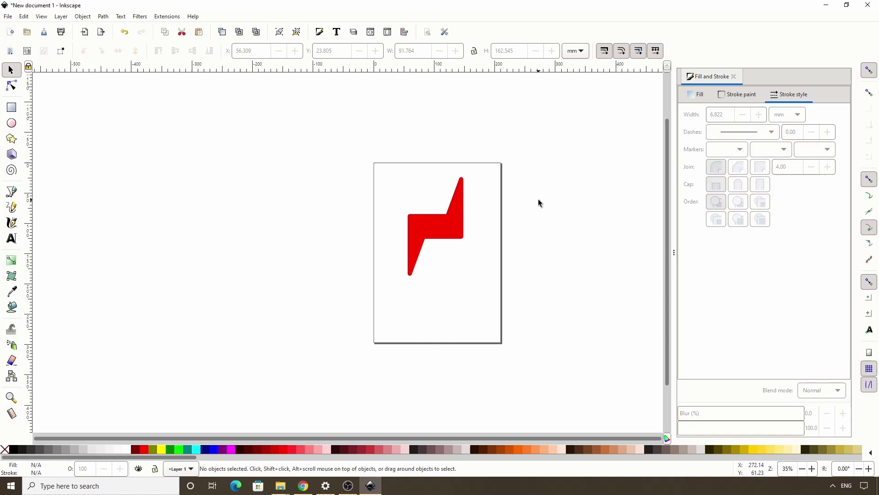
Rotate the lightning bolt about 28° so it lies diagonally across the page's upper part
left_click(438, 227)
left_click(439, 227)
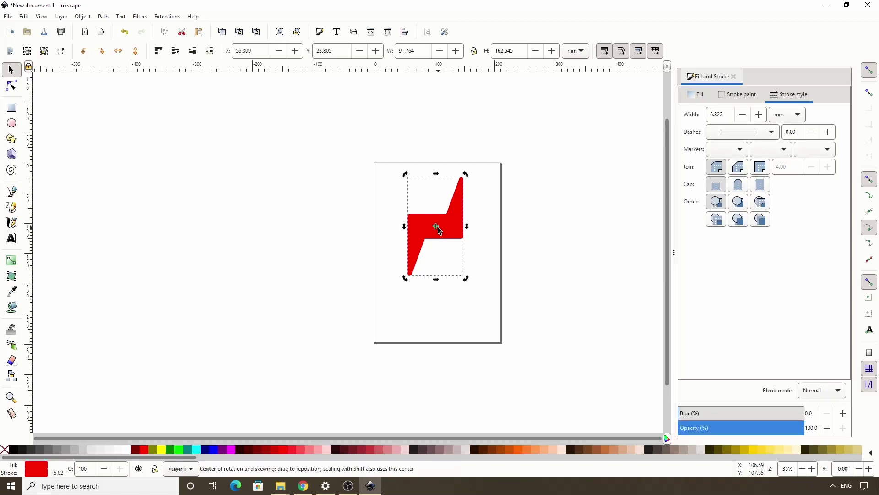
left_click_drag(467, 280, 436, 278)
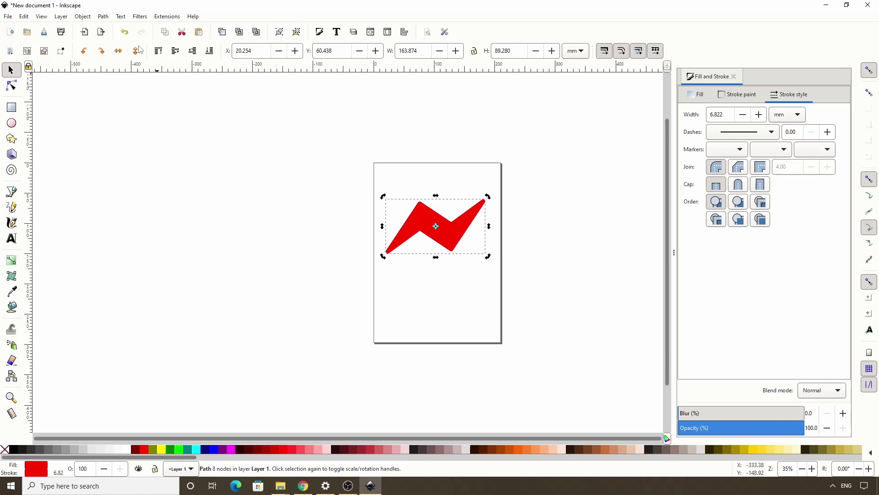
Apply a Corners (Fillet/Chamfer) path effect to the bolt with 'Change only selected nodes' enabled
left_click(103, 17)
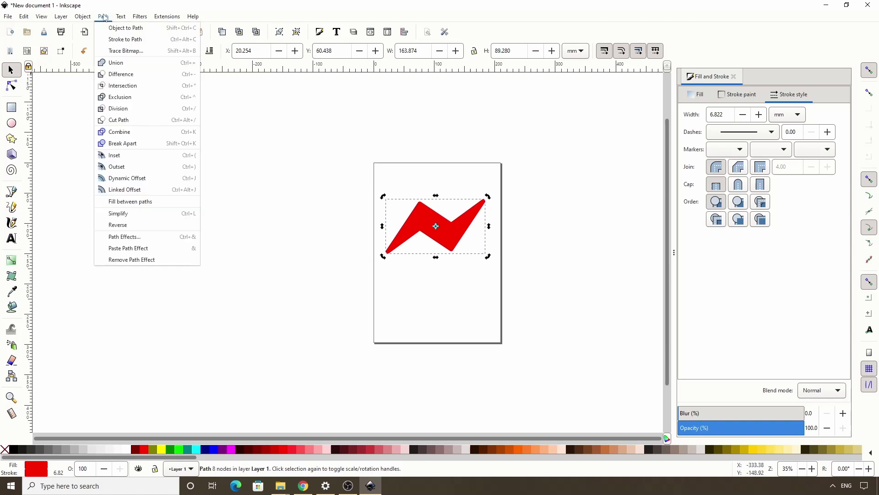
left_click(157, 237)
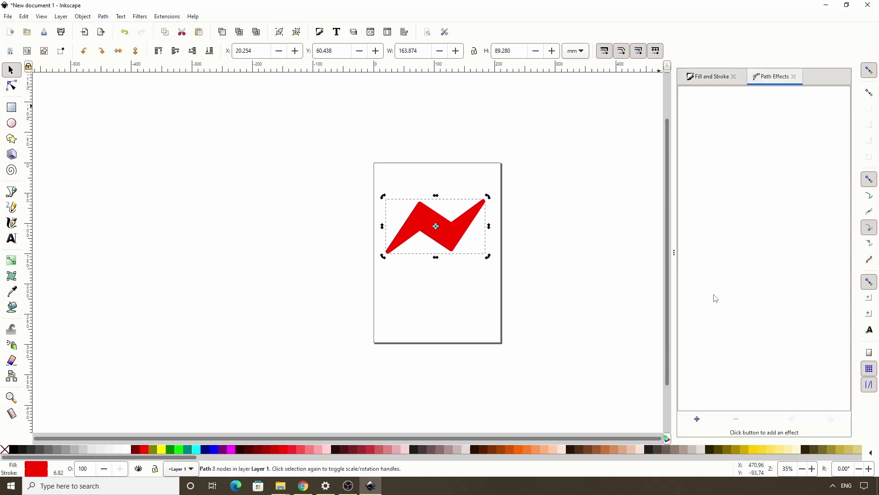
left_click(698, 419)
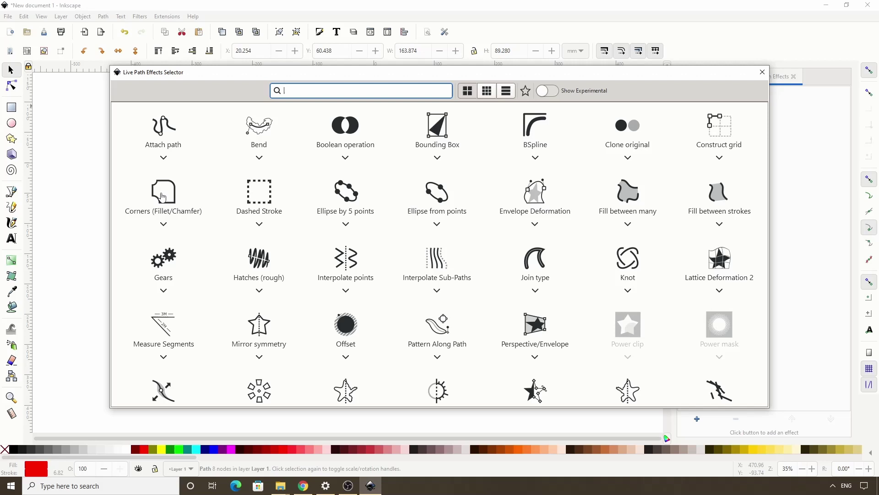
left_click(160, 196)
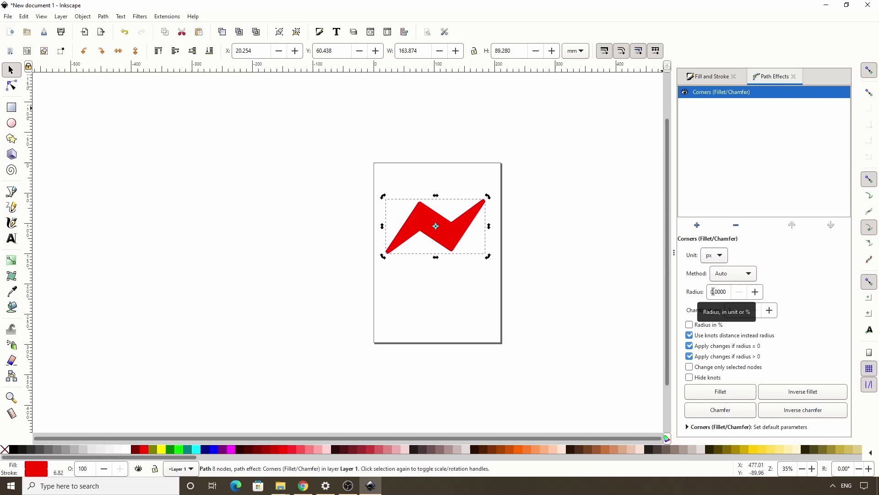
left_click(708, 367)
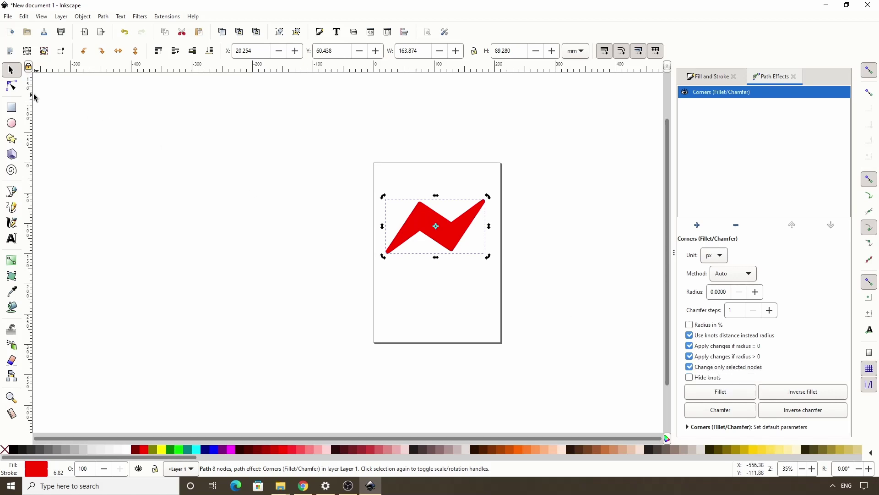
Select bend nodes on the bolt with the Node tool and try a small fillet radius
left_click(12, 87)
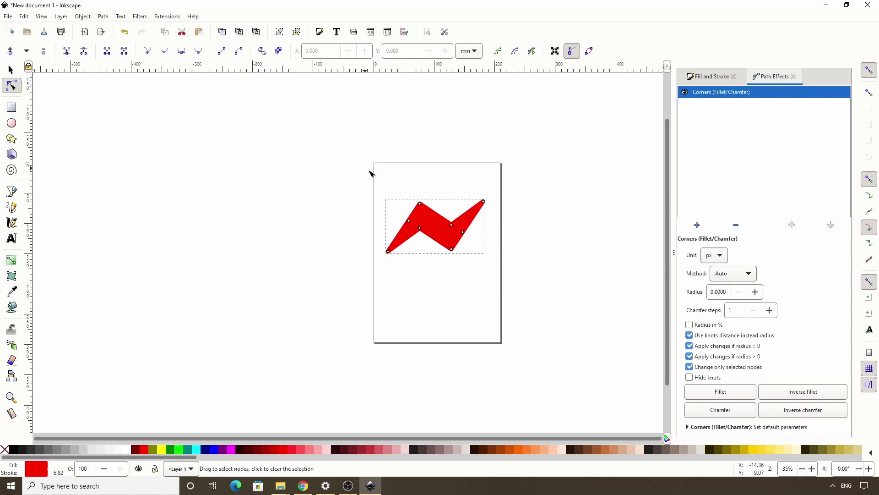
left_click_drag(403, 188, 435, 211)
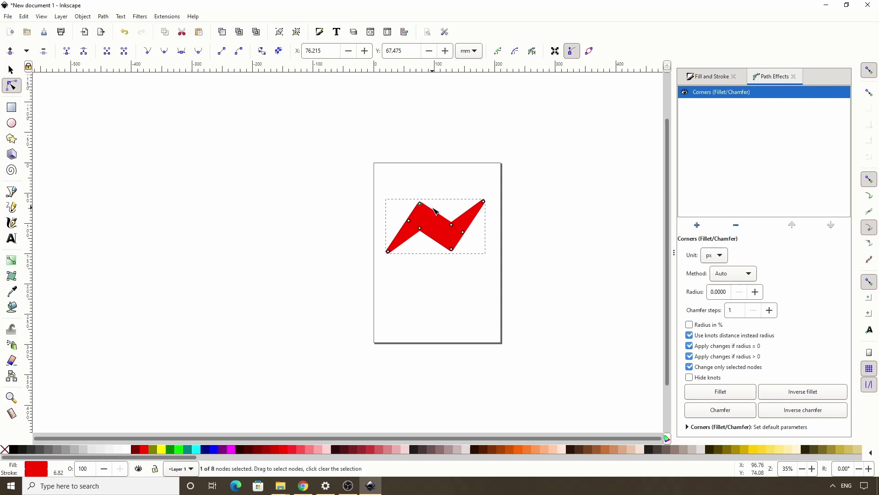
left_click_drag(472, 243, 441, 254)
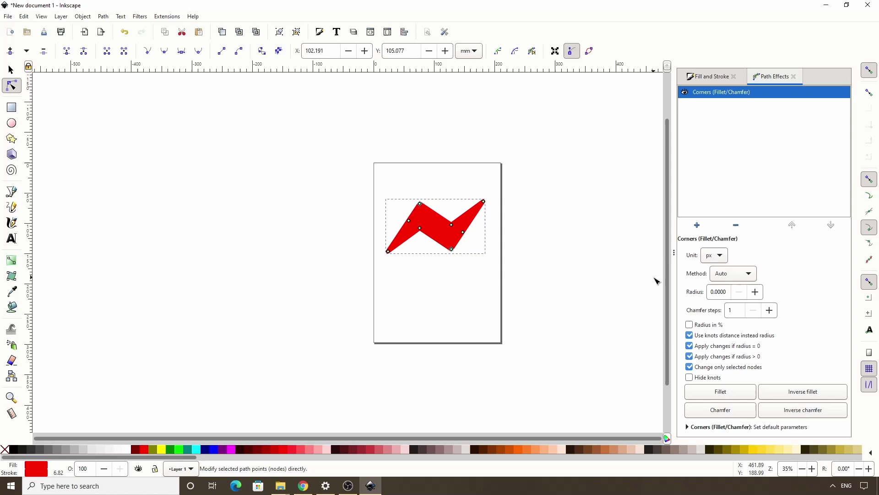
left_click(715, 291)
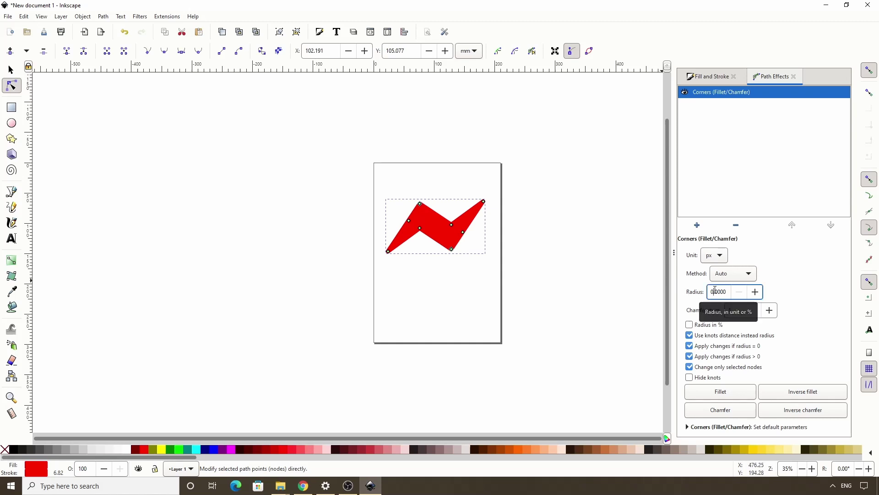
type("1")
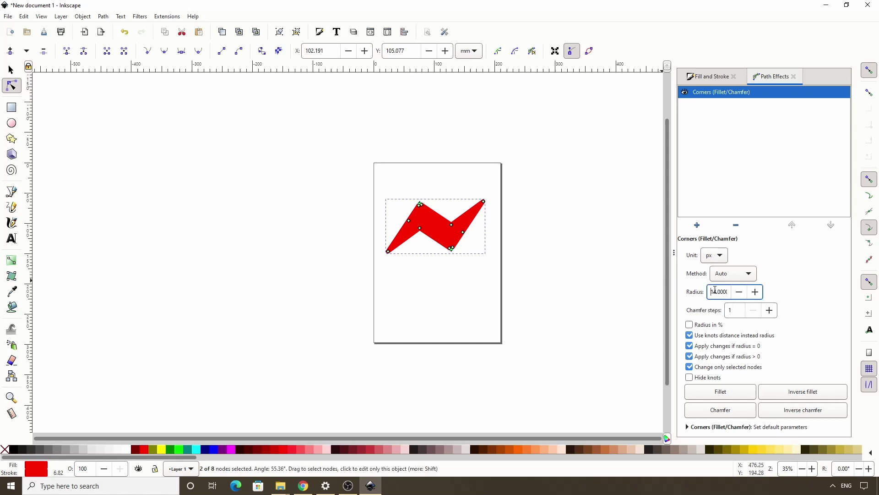
scroll(715, 289, "up", 10)
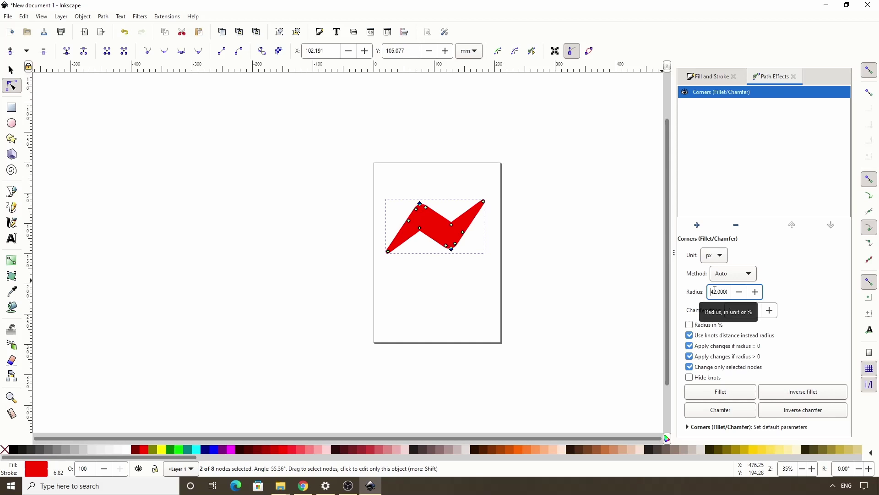
scroll(715, 290, "up", 3)
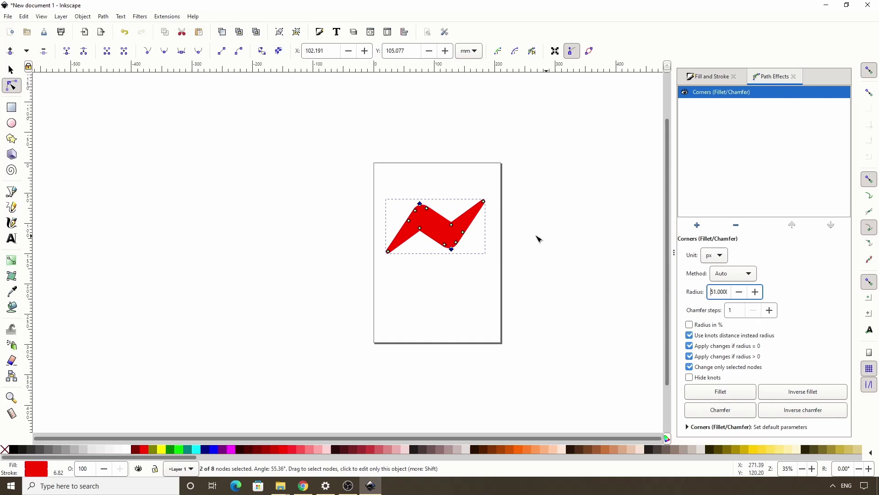
Select both inner corner nodes, set the fillet radius to 20, and reselect the whole bolt
left_click_drag(439, 201, 459, 230)
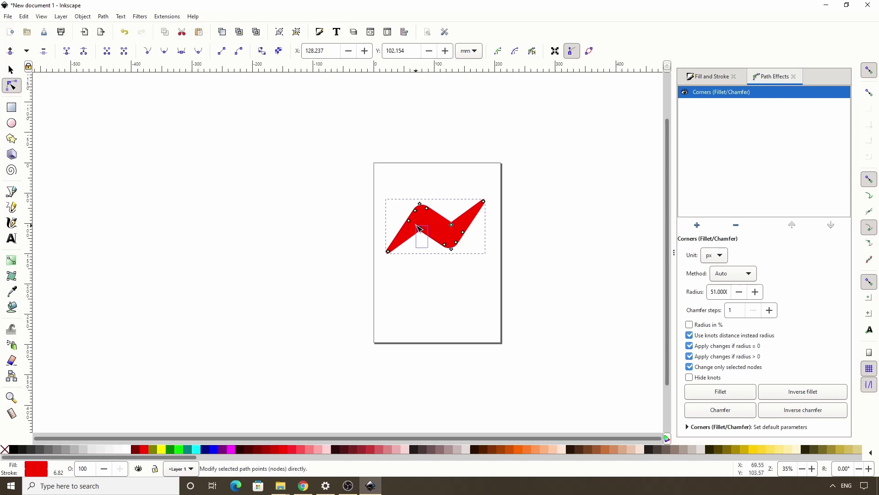
left_click(418, 225, "shift")
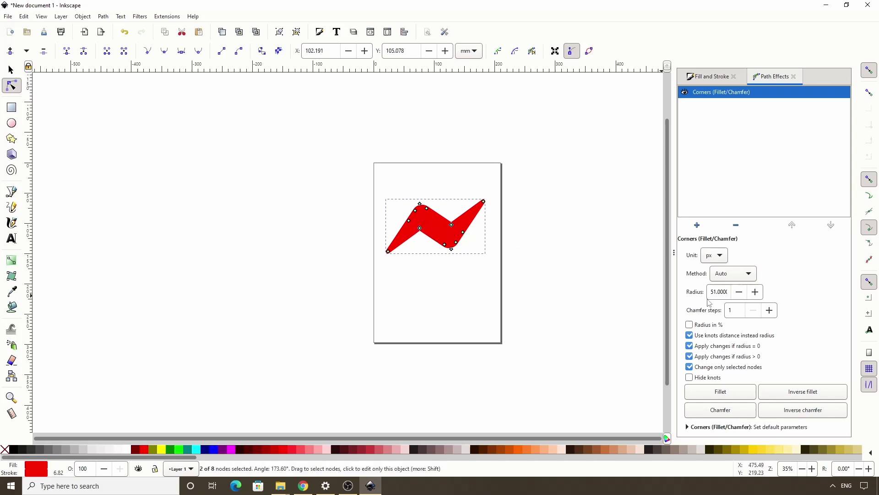
left_click(717, 293)
type("15")
key("Return")
key("Delete")
key("Delete")
type("20")
left_click(439, 166)
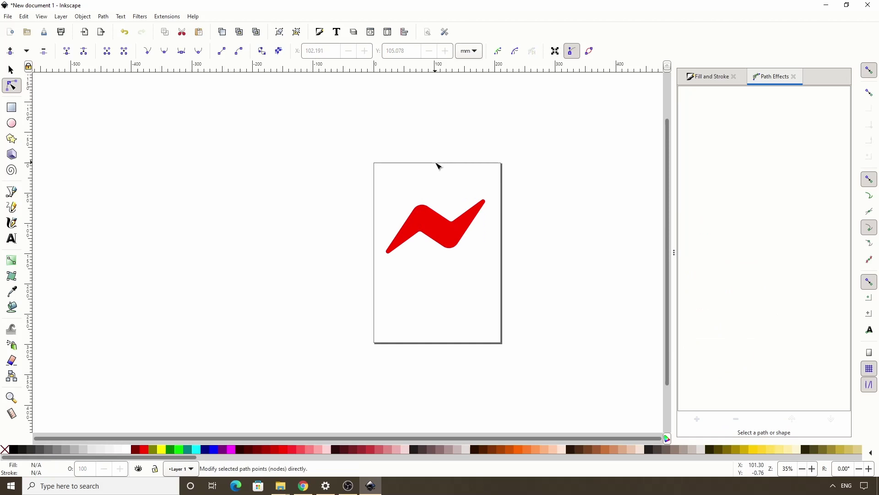
left_click(11, 70)
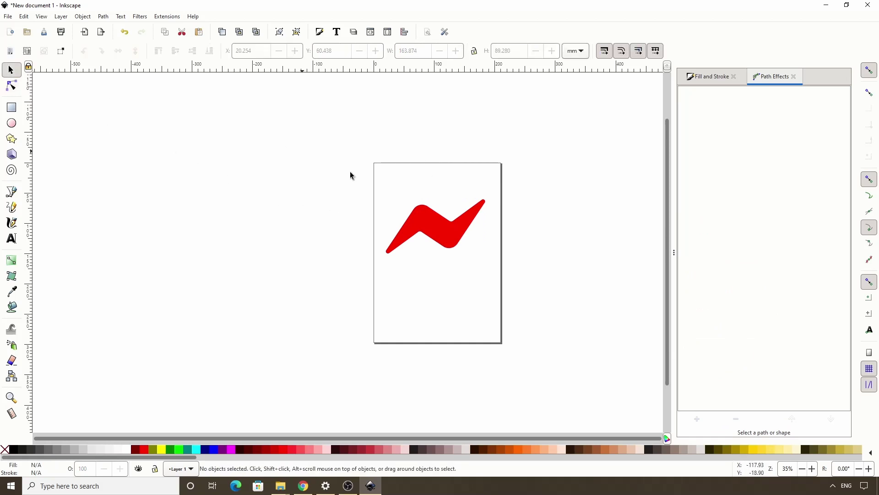
left_click(438, 233)
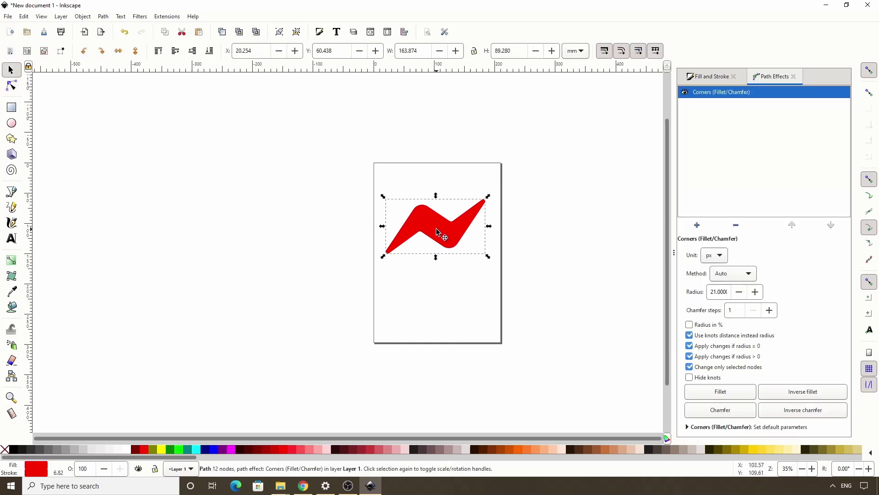
Convert the bolt with Path > Object to Path to bake in its rounded corners
left_click(102, 17)
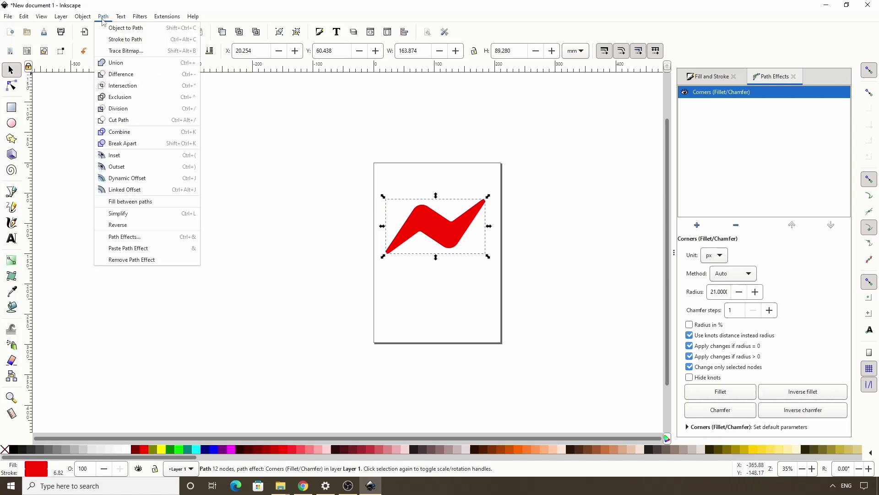
left_click(120, 28)
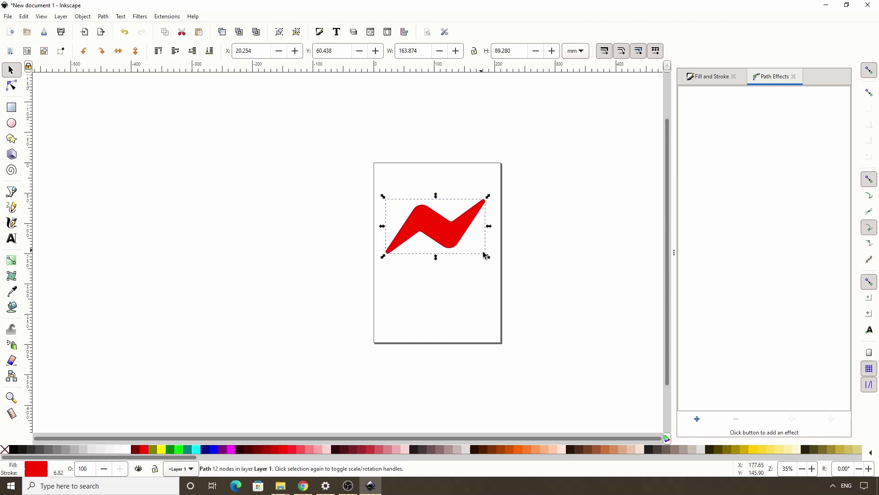
mouse_move(491, 261)
left_mouse_down()
mouse_move(487, 252)
mouse_move(497, 261)
left_mouse_up()
Undo the bolt resize and draw a large red circle with no outline left of the page
key("ctrl+z")
left_click(11, 124)
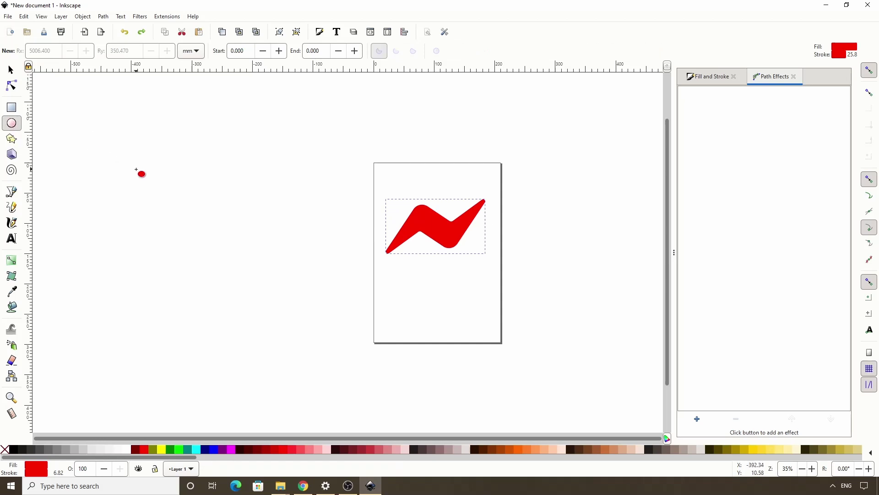
left_click_drag(104, 150, 132, 172)
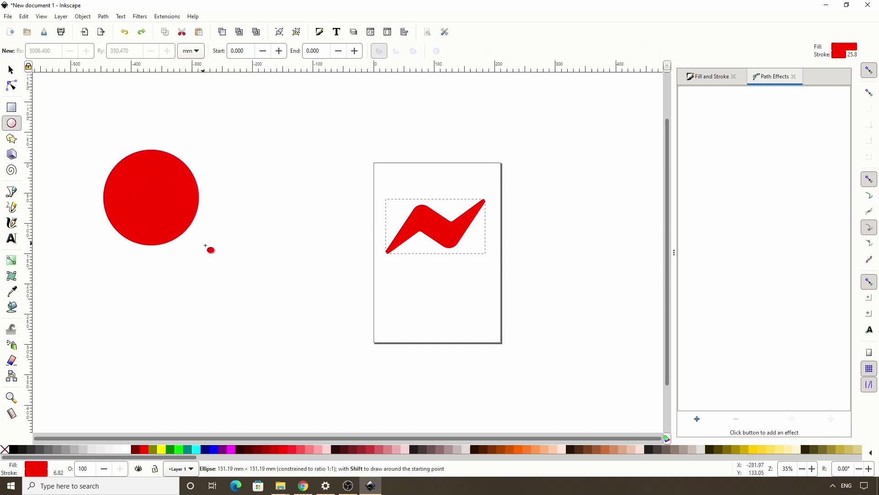
mouse_move(206, 246)
left_mouse_down()
mouse_move(293, 317)
mouse_move(282, 307)
left_mouse_up()
left_click(7, 450, "shift")
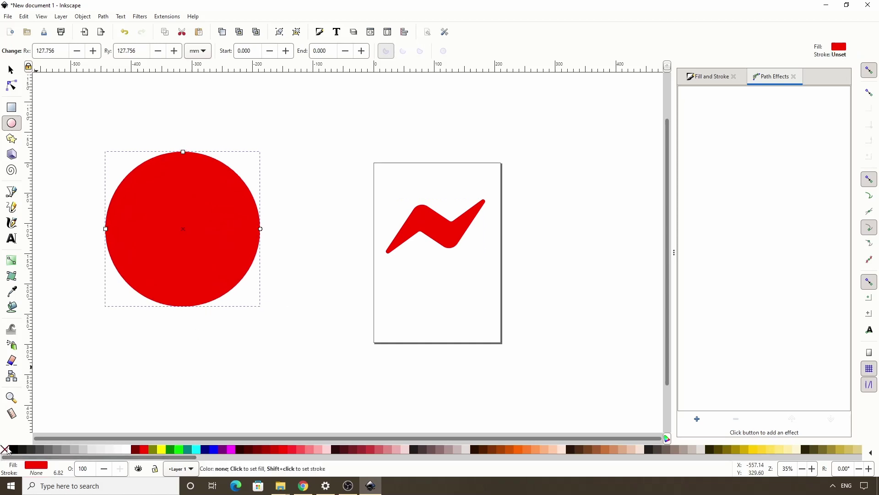
Make the lightning bolt's fill and outline white
left_click(11, 69)
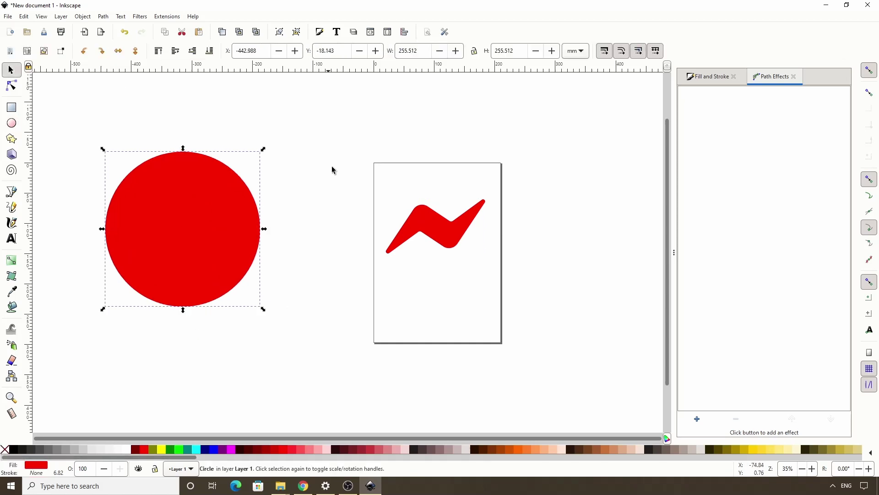
left_click(425, 219)
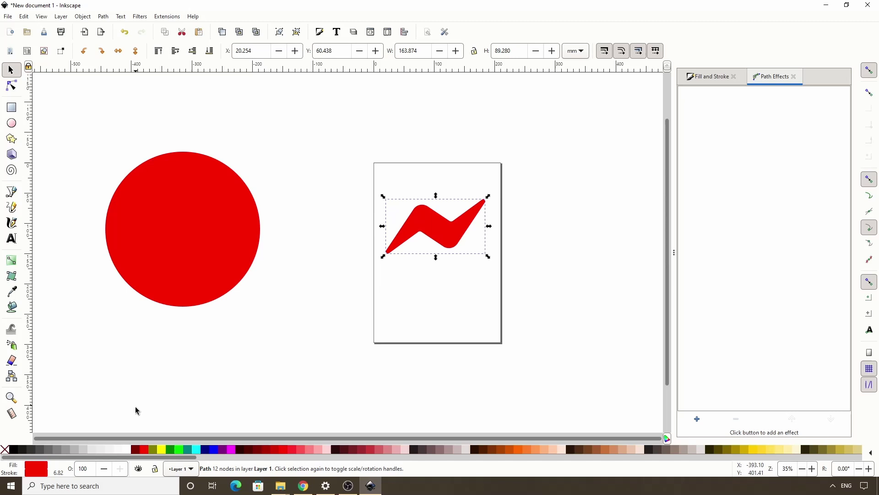
left_click(129, 450)
left_click(128, 450, "shift")
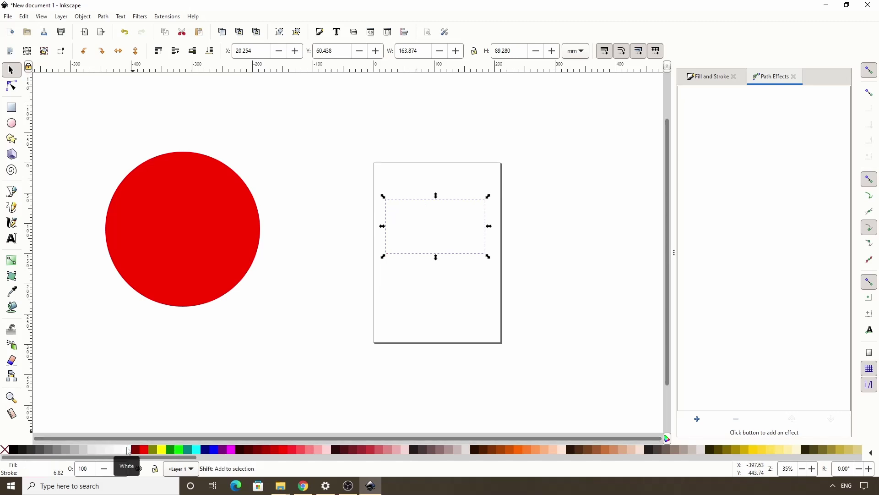
Centre the bolt on the circle, move both onto the page, and lower the circle behind the bolt
left_click(180, 244, "shift")
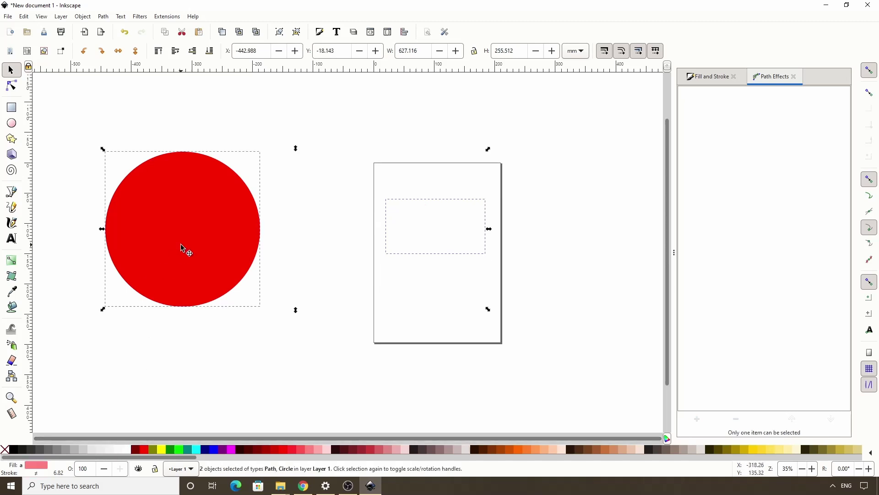
left_click(404, 33)
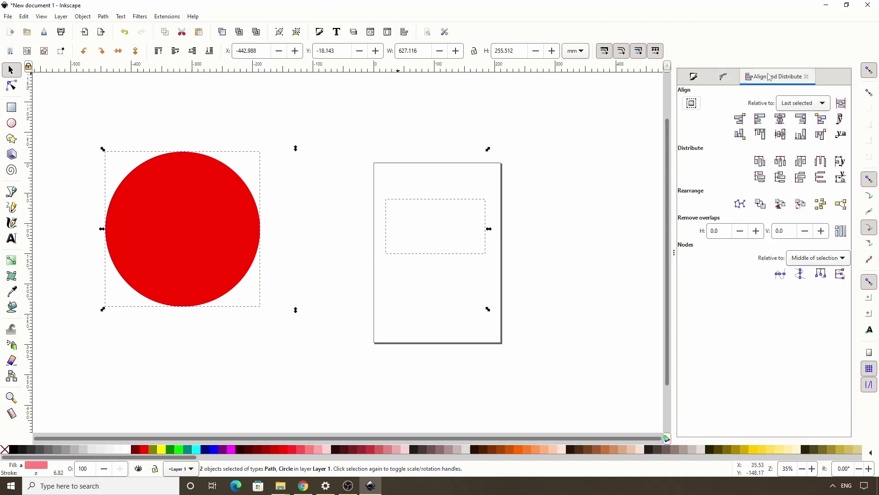
left_click(780, 118)
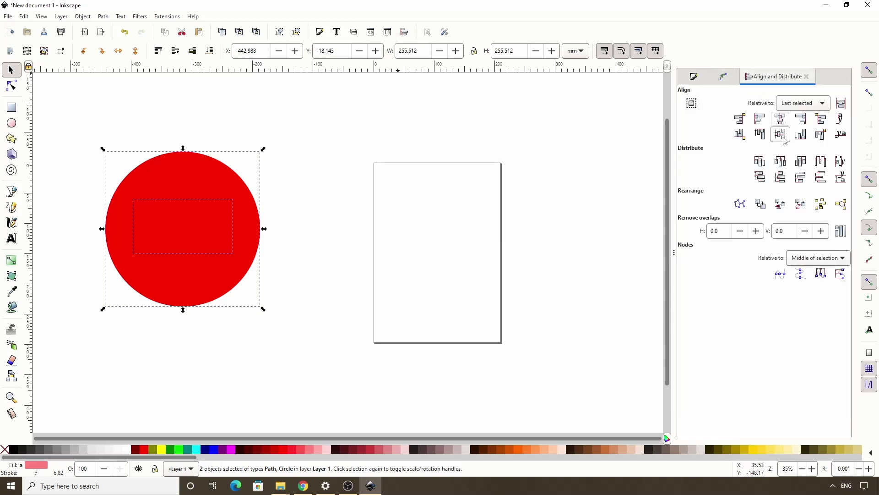
left_click(782, 134)
left_click_drag(206, 227, 357, 226)
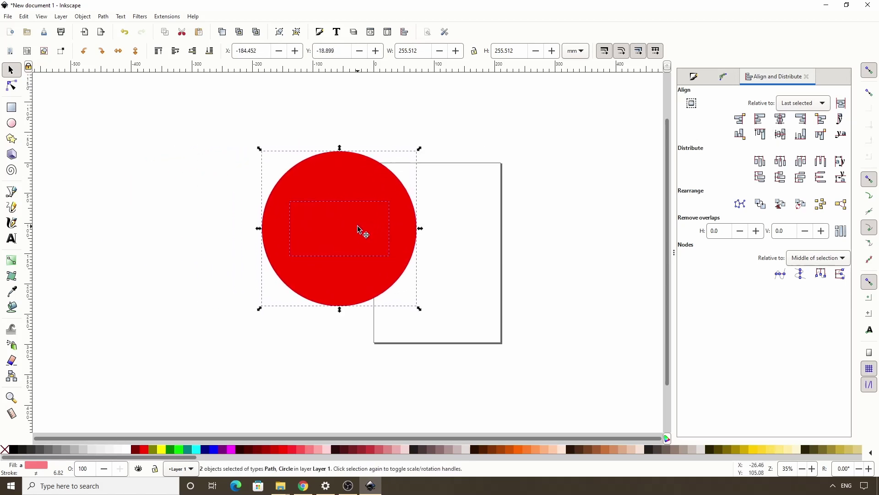
left_click(212, 185)
left_click(318, 202)
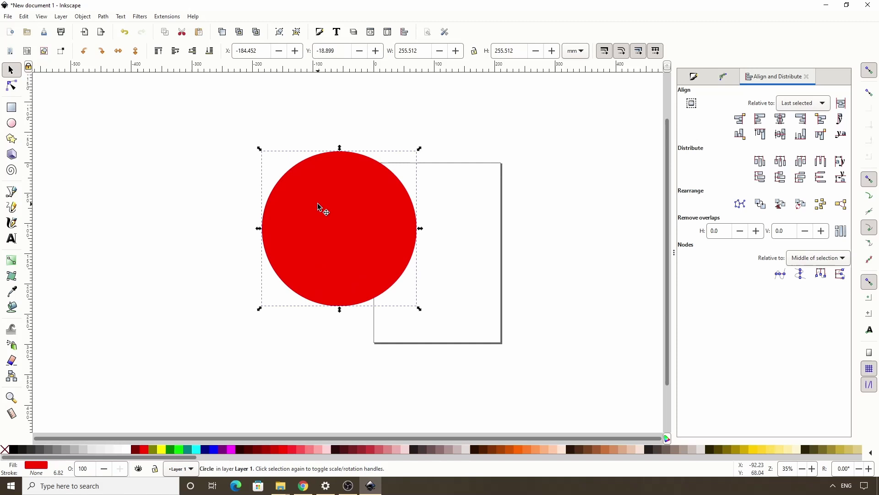
left_click(193, 51)
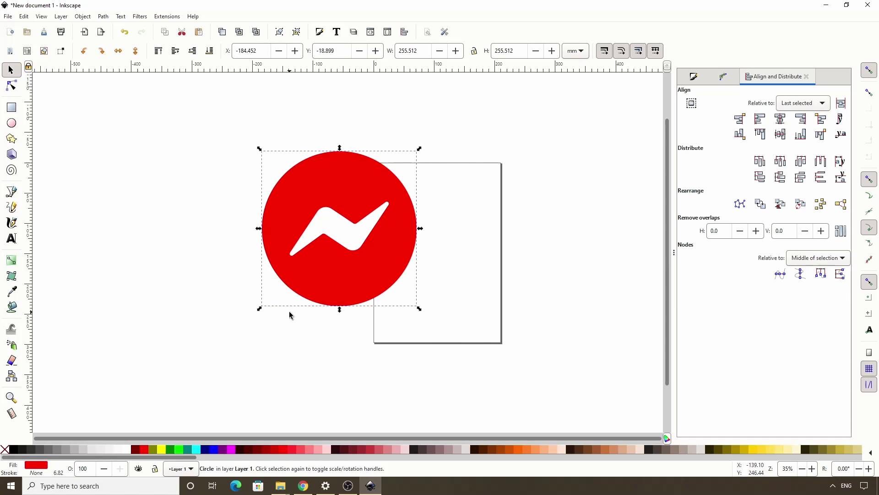
Set the Stars and Polygons tool to 3-corner polygons with red fill and no outline
left_click(13, 140)
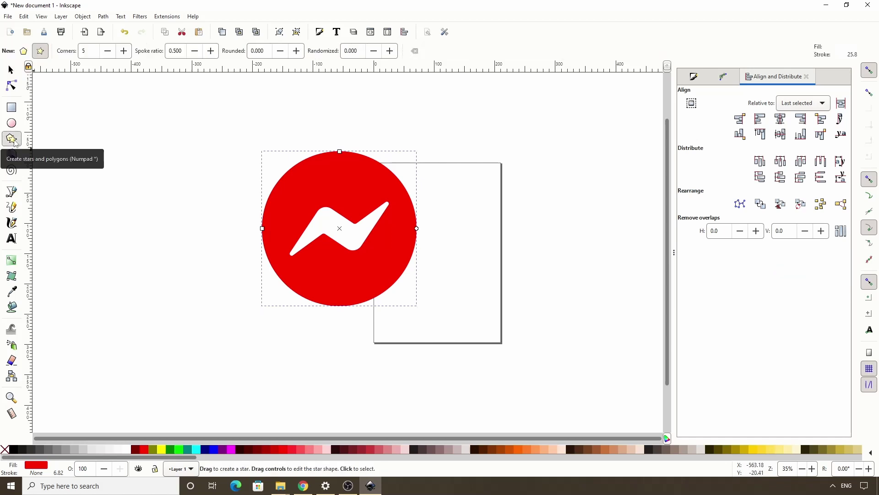
left_click(23, 52)
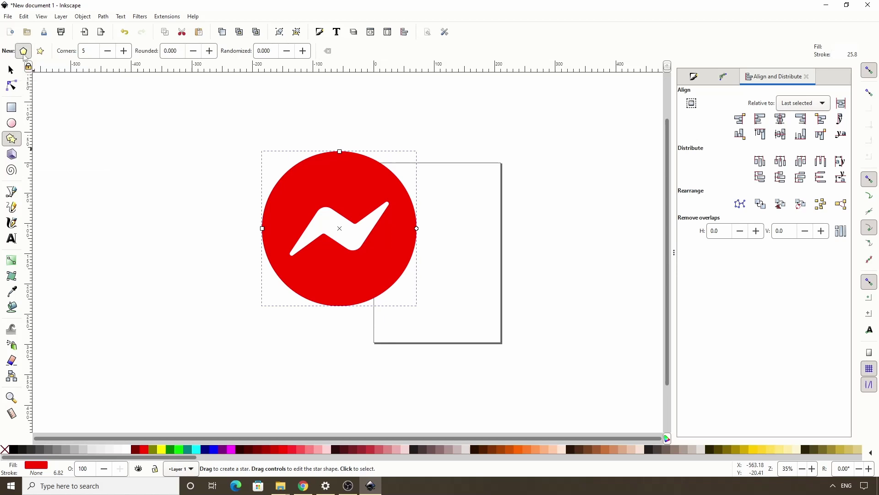
double_click(89, 51)
key("Return")
left_click(145, 450)
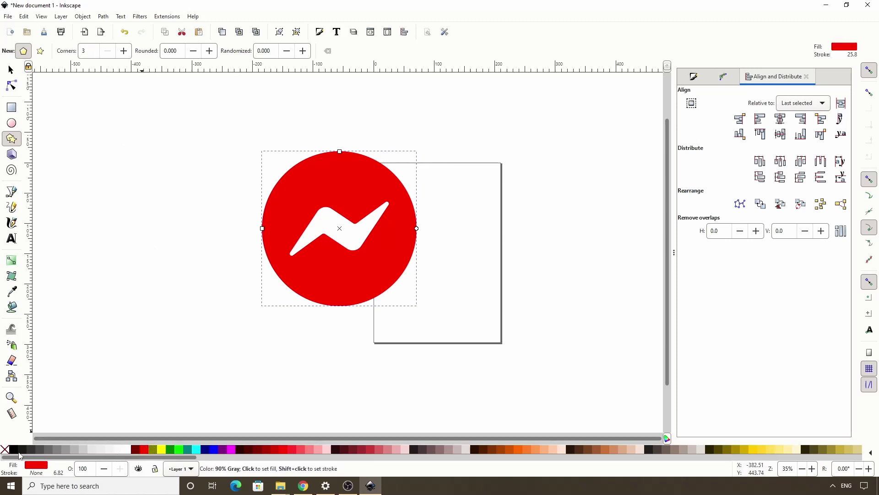
left_click(5, 451, "shift")
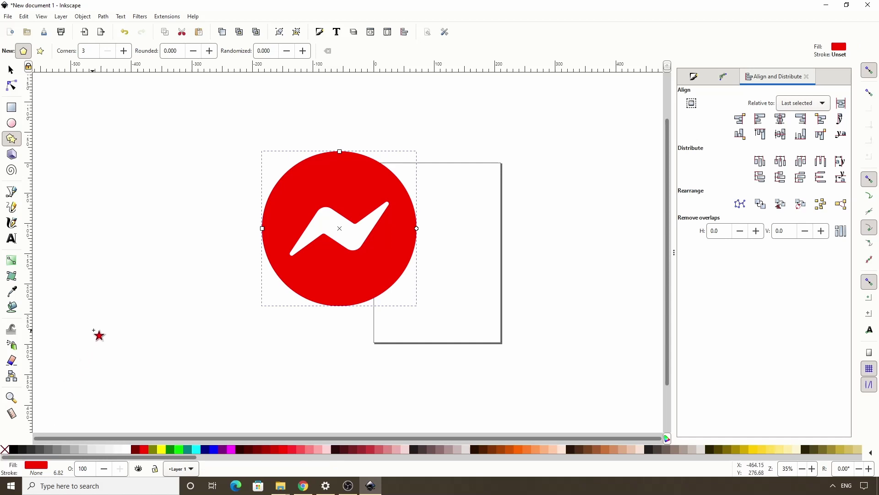
Draw a small red triangle and move it to the circle's lower-left edge
left_click_drag(122, 272, 113, 290)
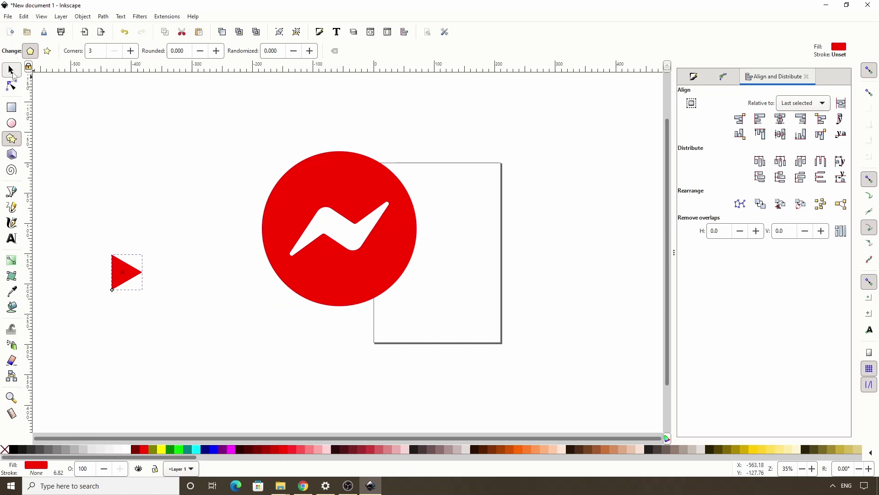
left_click(11, 70)
left_click_drag(122, 271, 307, 302)
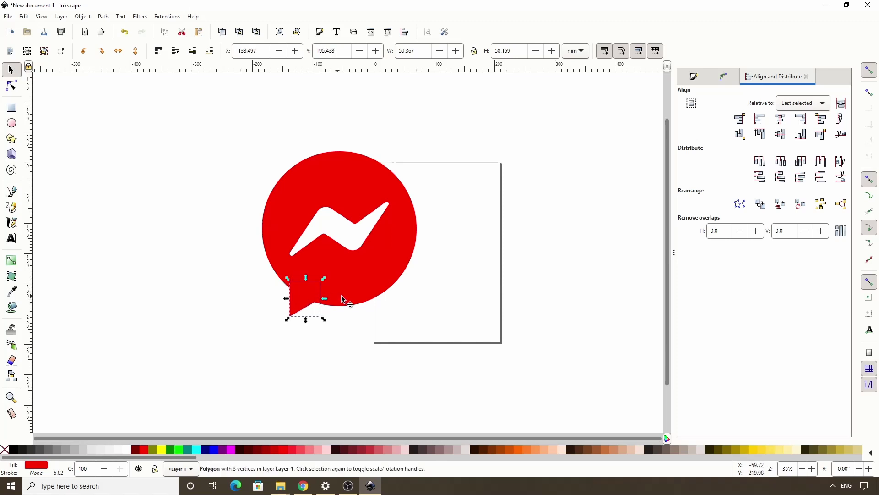
Select both the triangle and the red circle and unite them into one speech-bubble path
left_click(370, 280, "shift")
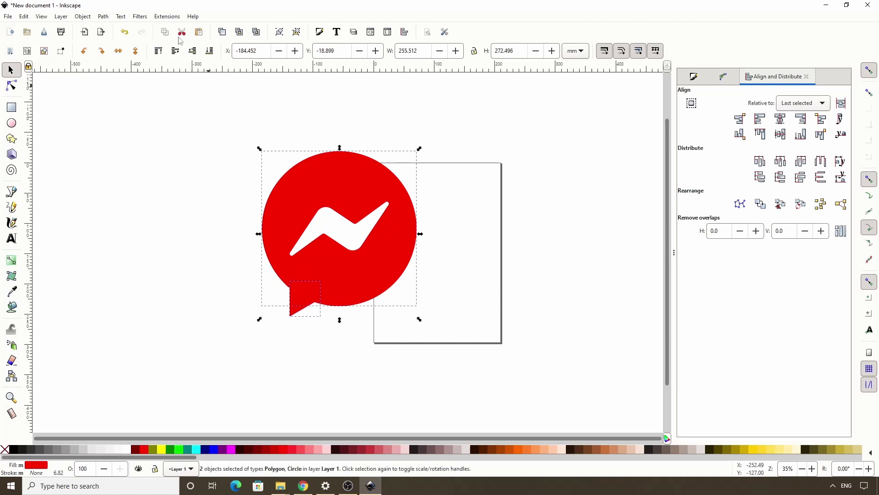
left_click(104, 16)
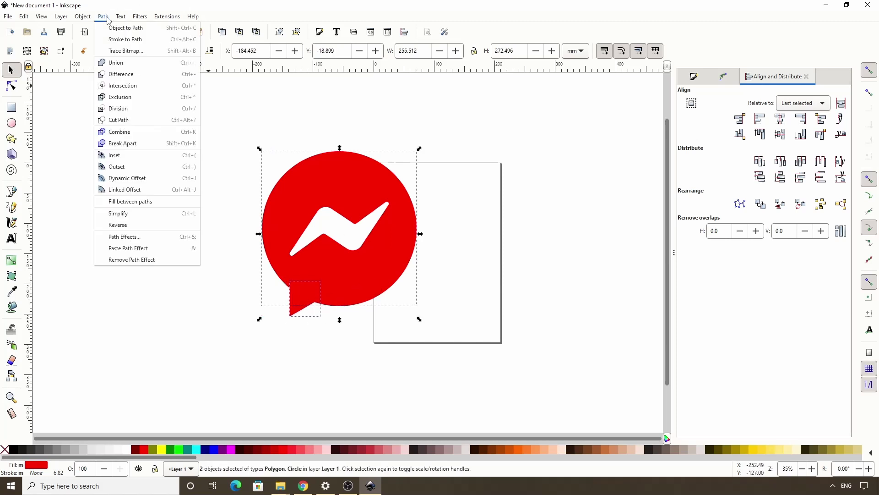
left_click(122, 64)
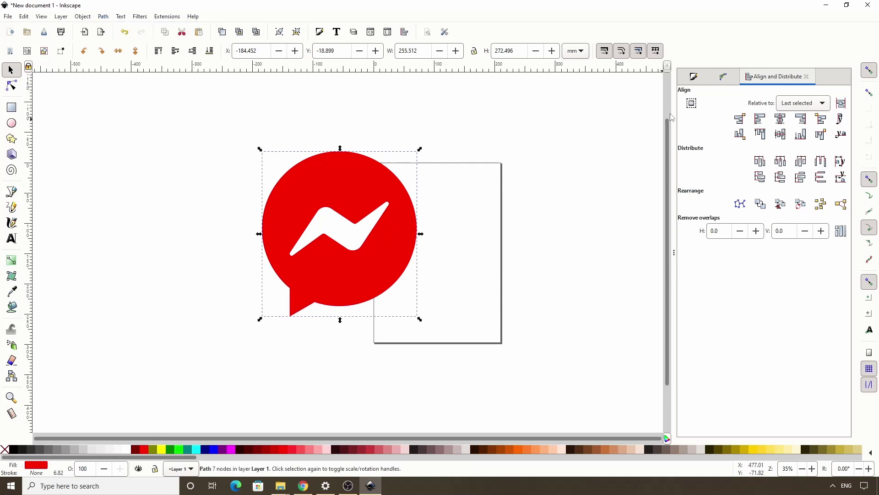
Add a Corners (Fillet/Chamfer) path effect to the bubble, limited to selected nodes
left_click(723, 76)
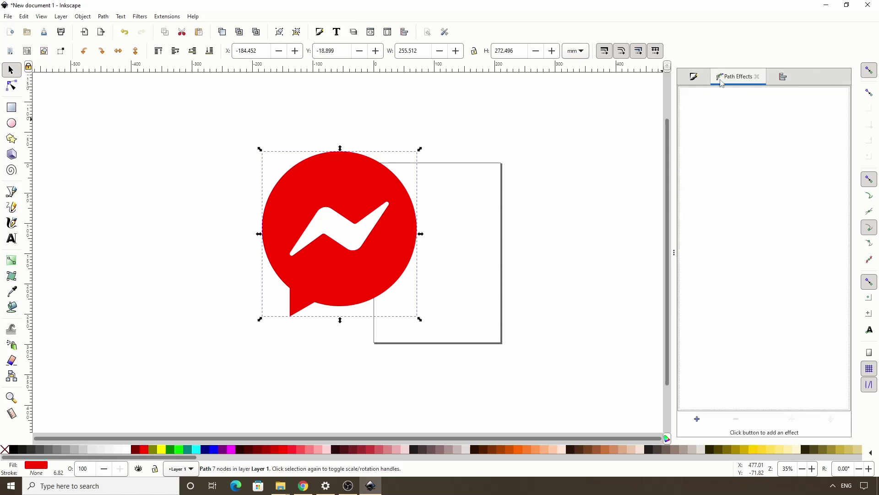
left_click(697, 419)
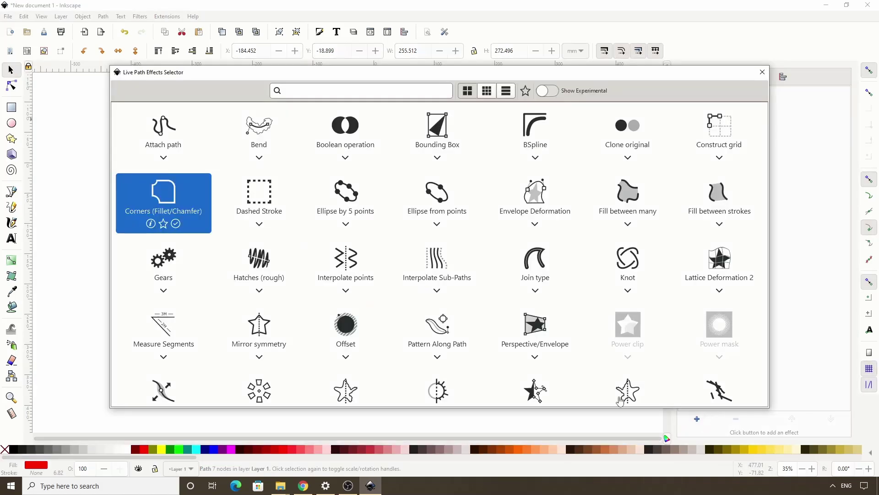
double_click(161, 205)
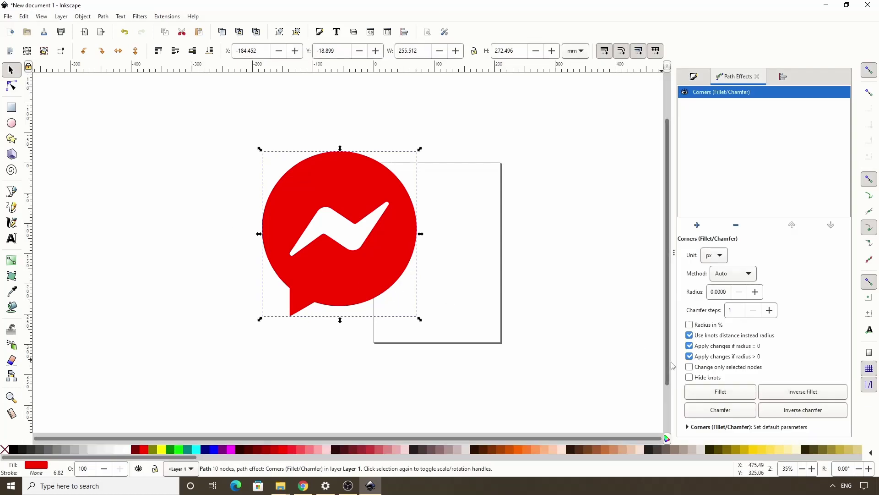
left_click(690, 366)
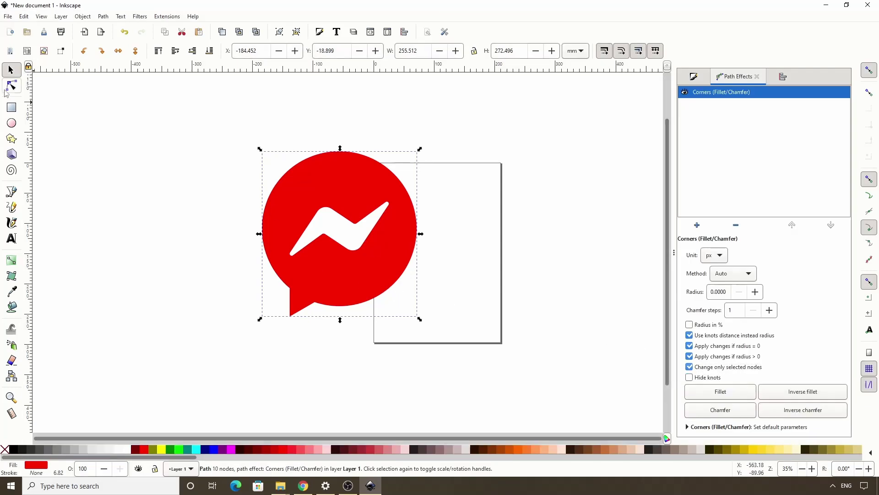
Select the tail's bottom-left corner node and try adjusting the fillet radius
left_click(11, 85)
left_click_drag(277, 309, 302, 330)
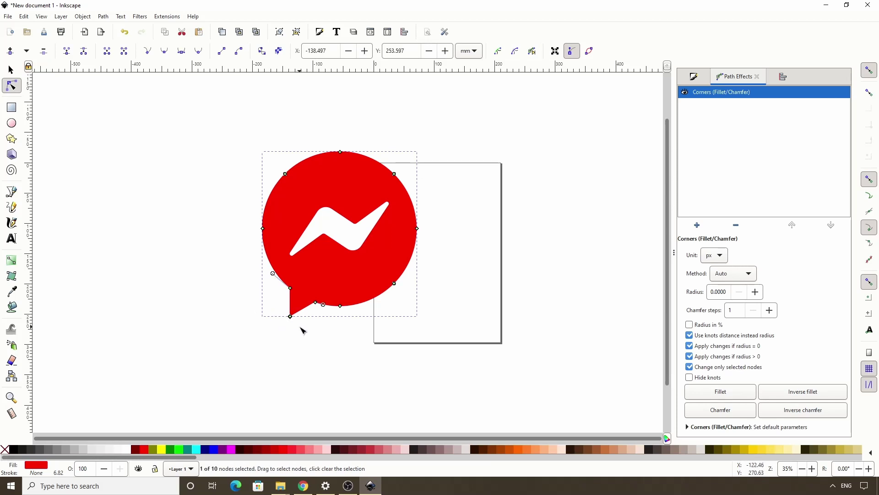
left_click(728, 293)
scroll(728, 294, "up", 7)
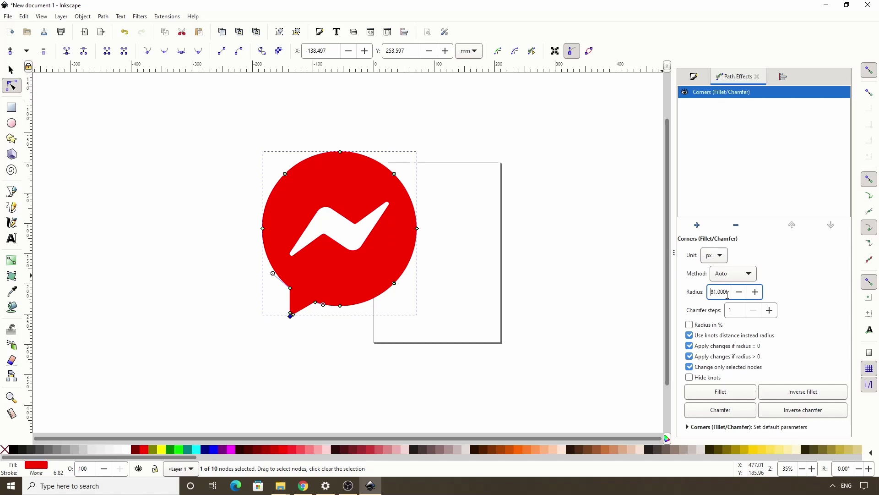
scroll(728, 295, "down", 1)
scroll(727, 295, "up", 8)
scroll(728, 294, "up", 8)
scroll(727, 295, "up", 14)
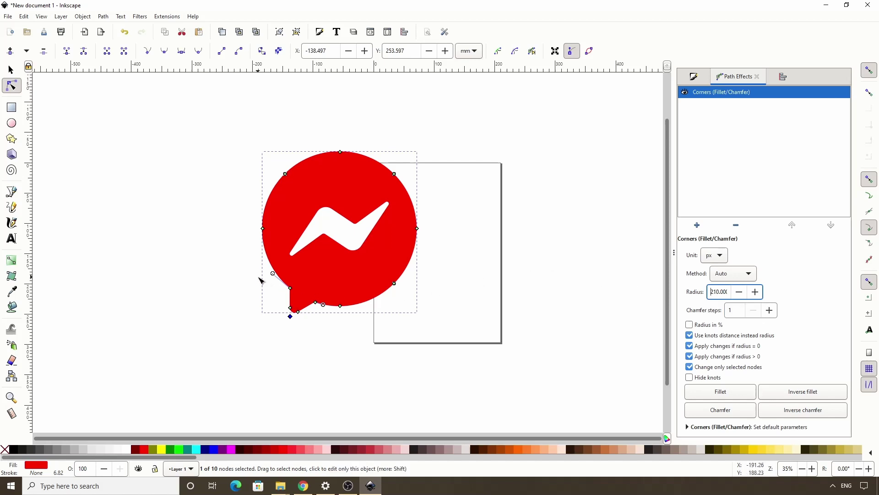
Round the nodes where the tail meets the bubble with a fillet radius of 15
left_click_drag(270, 280, 326, 308)
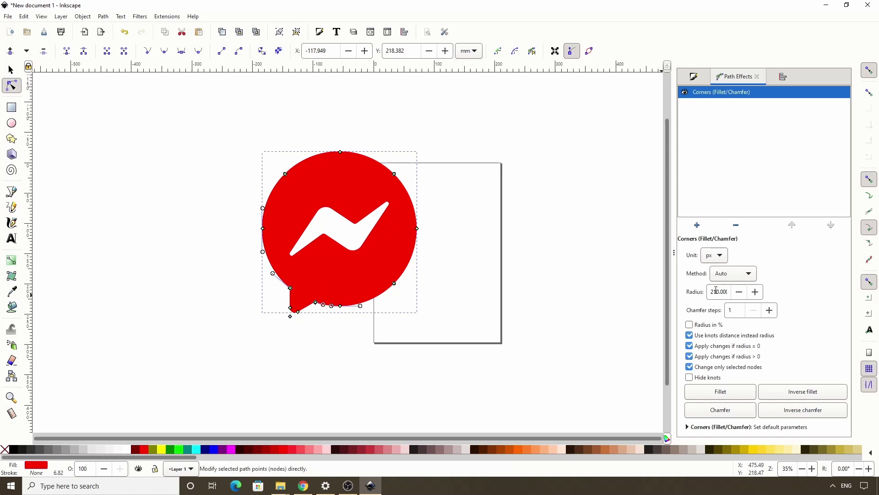
left_click(717, 290)
type("15")
key("Return")
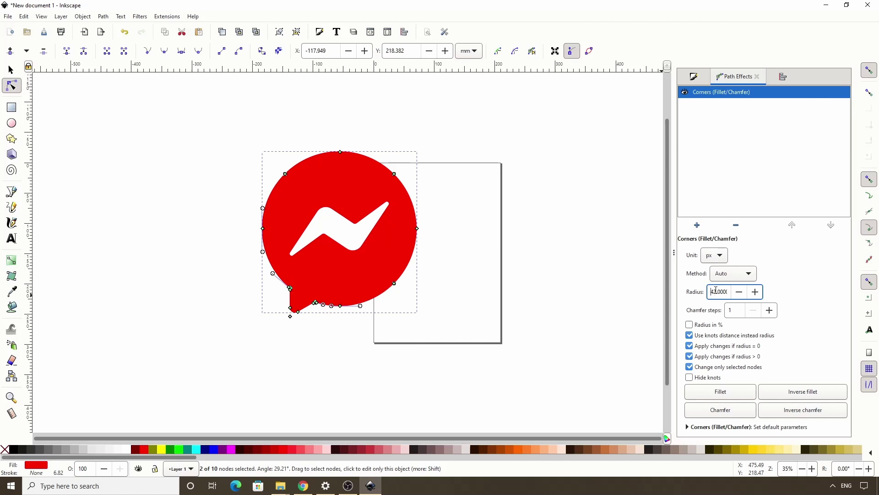
left_click(333, 339)
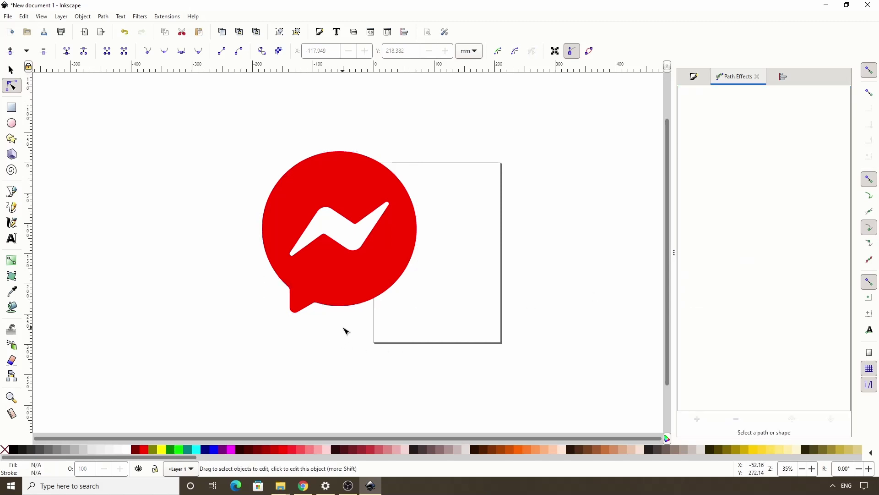
Reselect the speech bubble and convert it with Object to Path to bake in the rounded tail
left_click(338, 286)
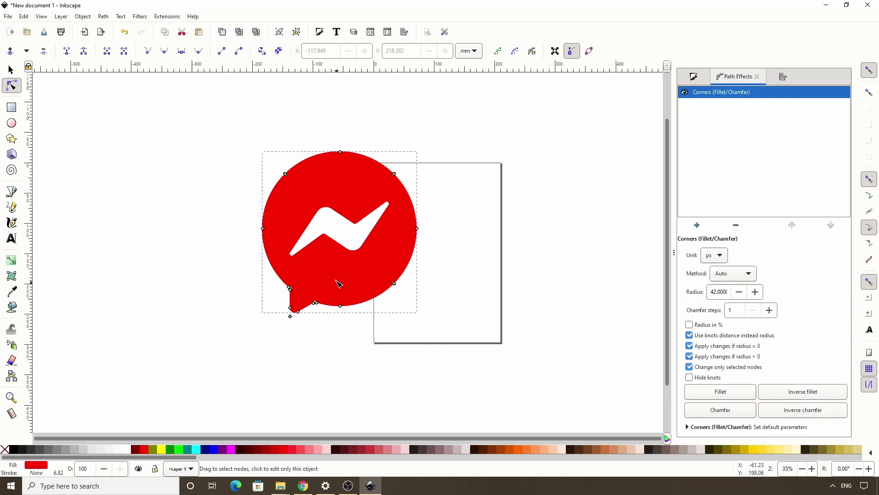
left_click(109, 19)
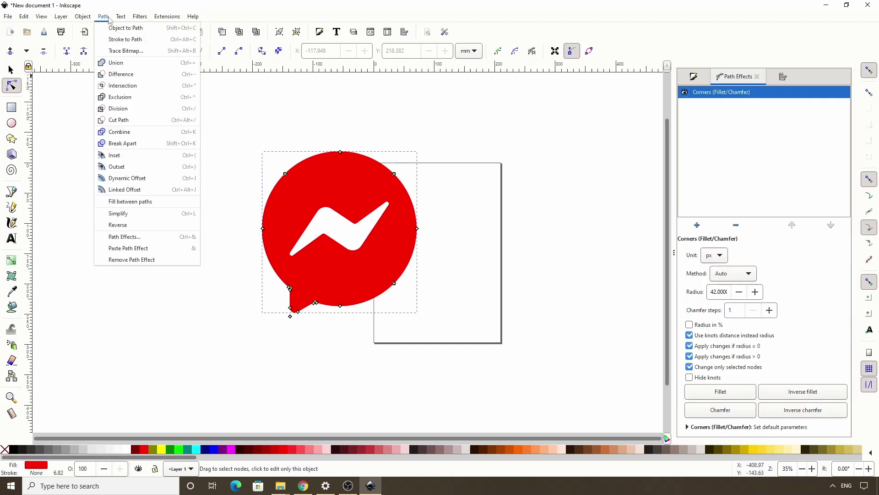
left_click(114, 27)
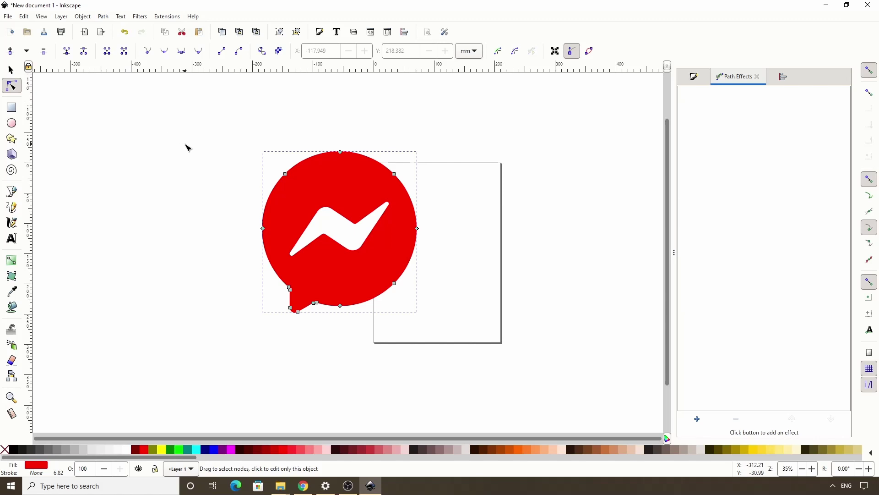
Switch the bubble's fill from solid red to a radial gradient
left_click(695, 79)
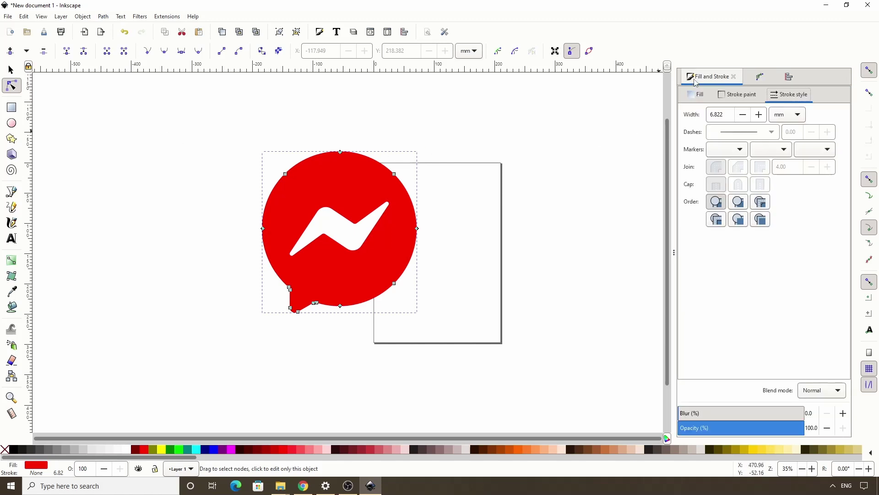
left_click(698, 95)
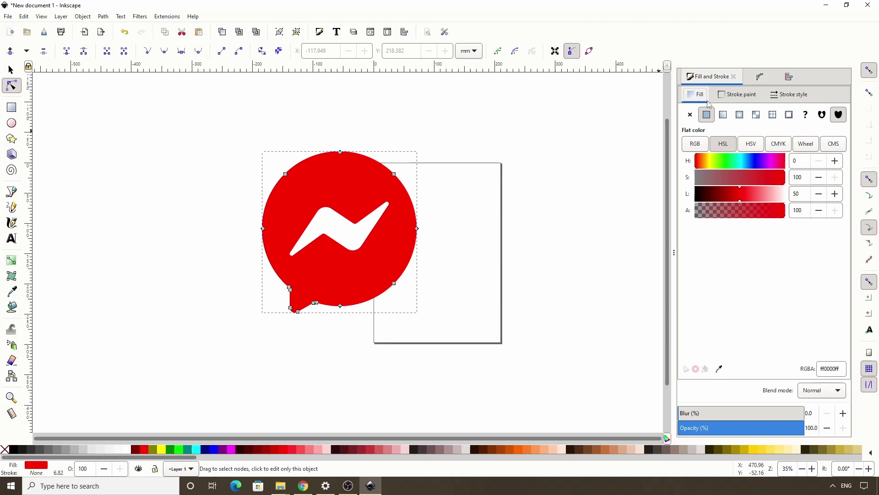
left_click(740, 115)
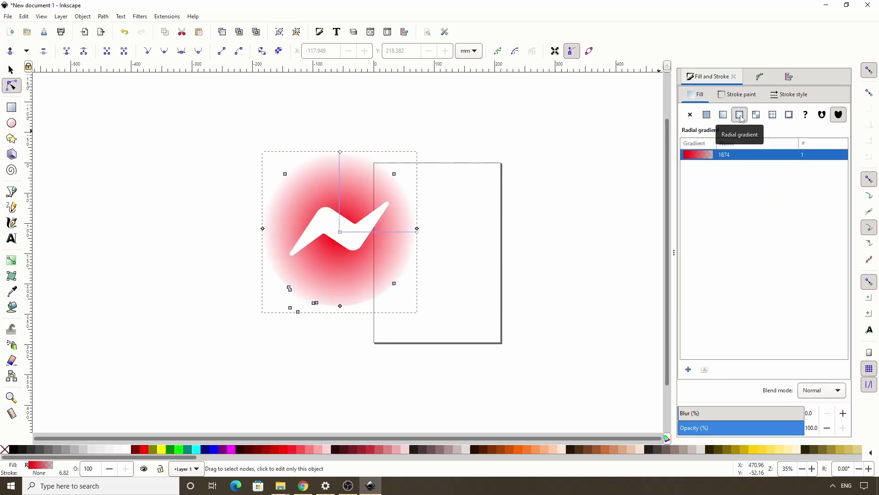
Set the gradient's centre stop to 0695ffff and move the centre down to the tail
left_click(11, 261)
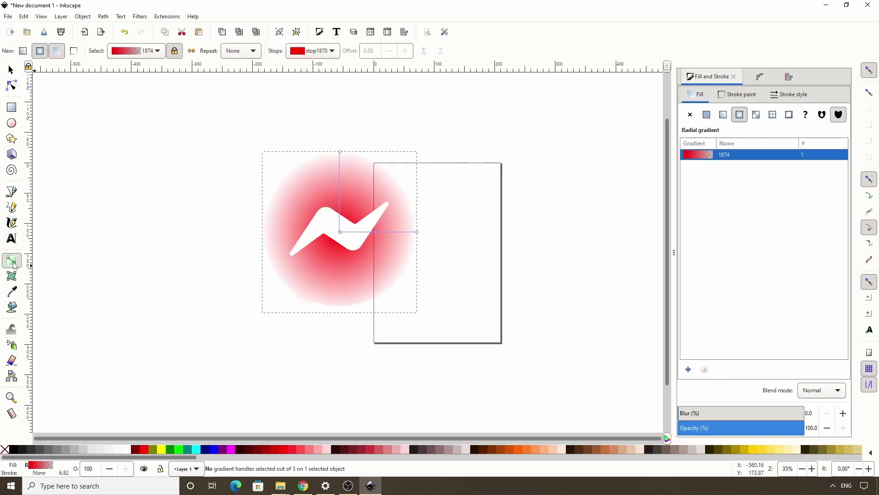
left_click(342, 234)
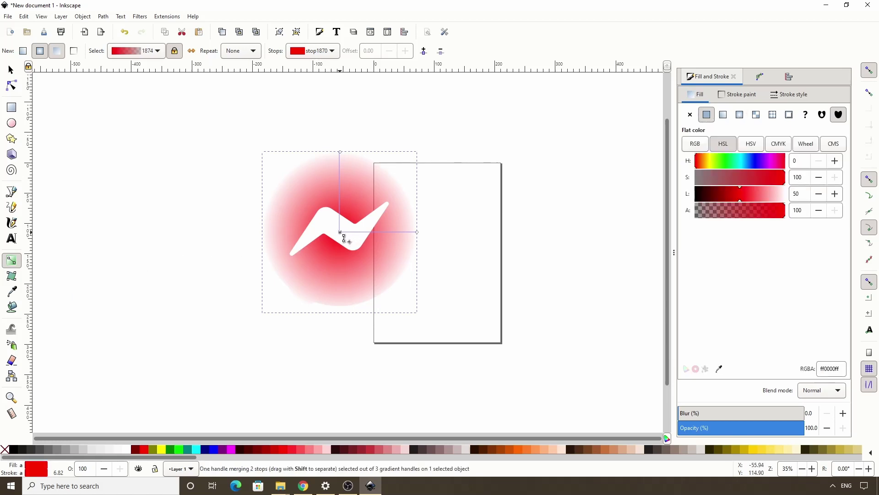
double_click(827, 368)
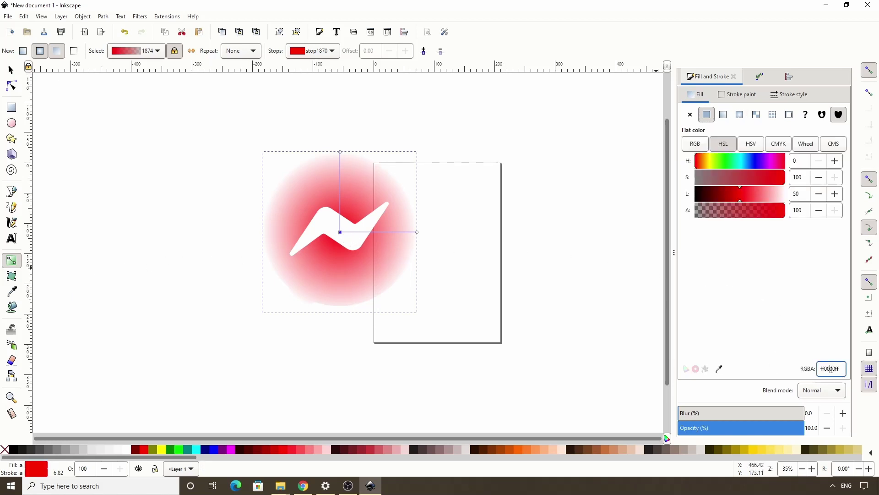
type("069")
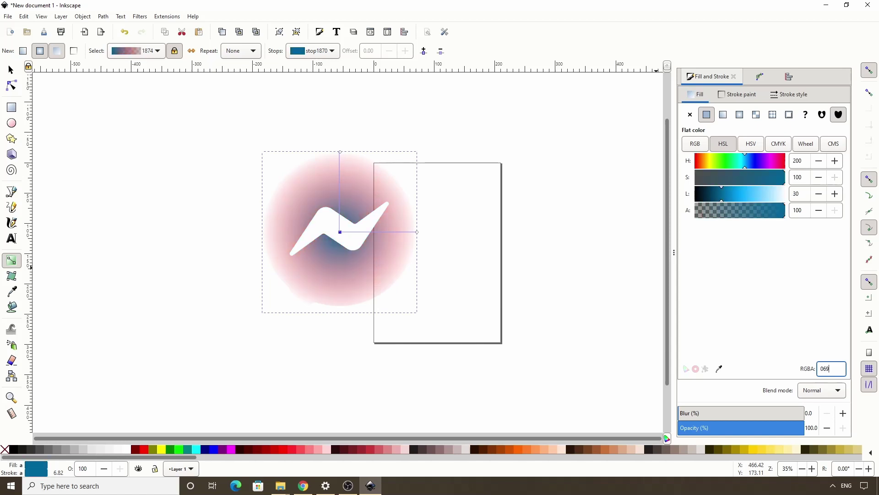
type("5ff")
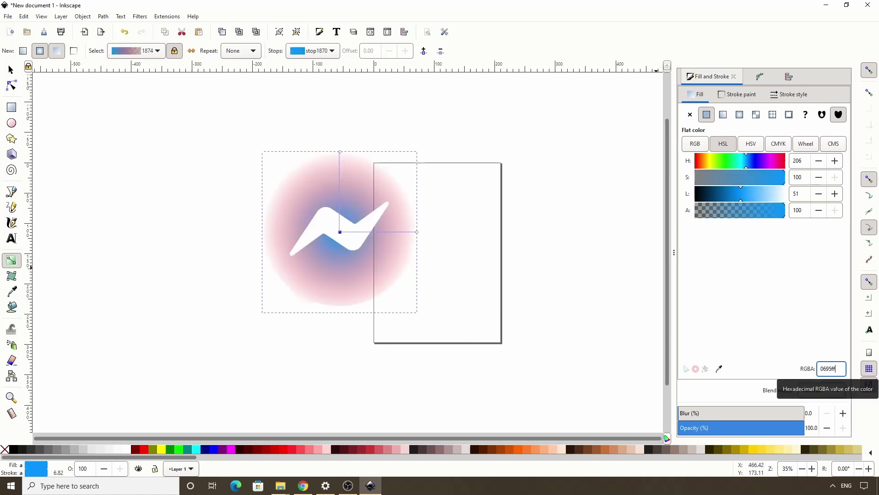
type("ff")
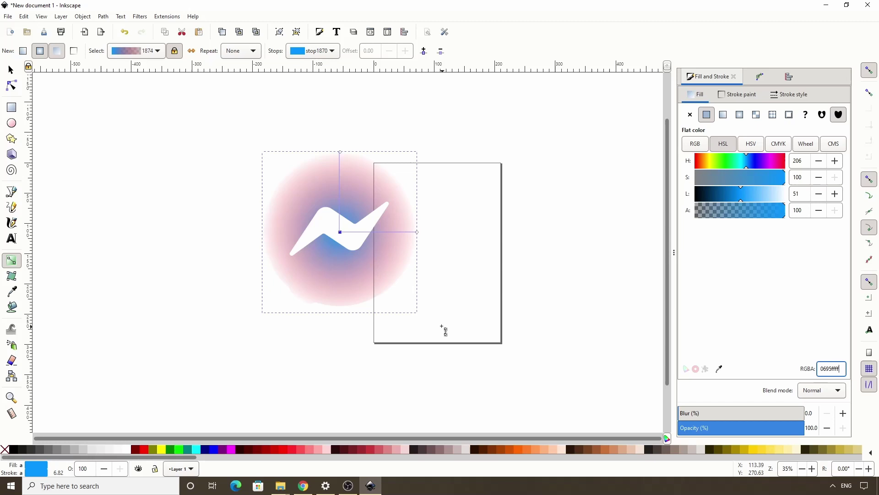
left_click_drag(340, 232, 296, 315)
Colour the outer gradient stop ff6968ff and stretch it diagonally to the bubble's upper right
left_click(371, 310)
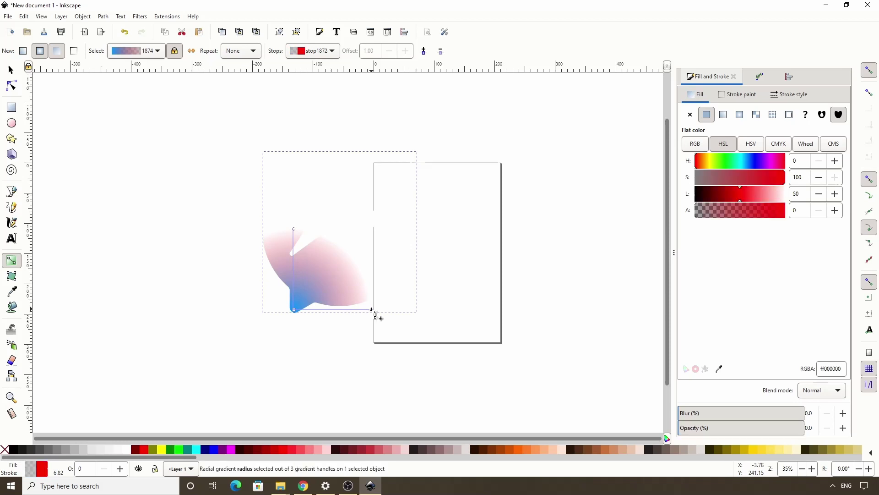
double_click(820, 366)
type("f")
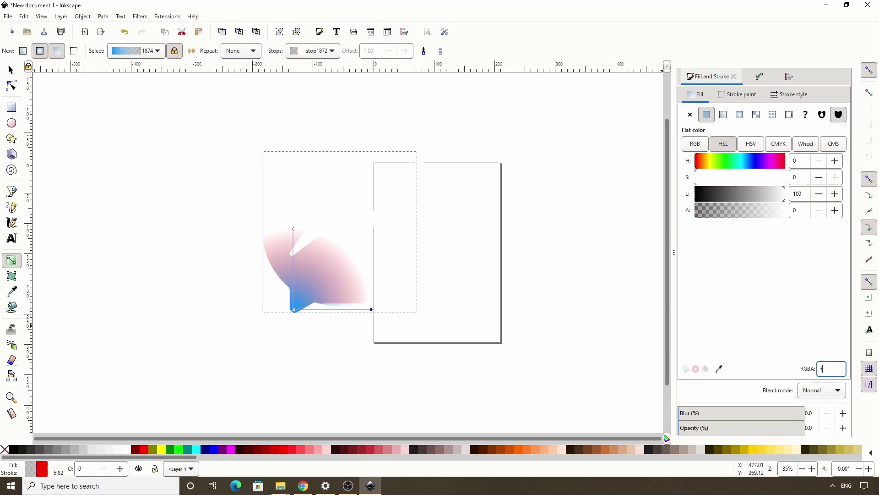
type("f69")
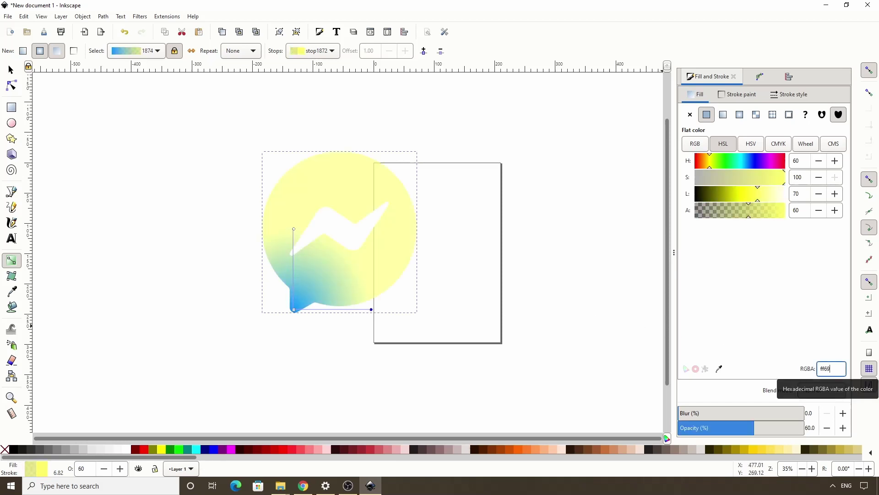
type("68ff")
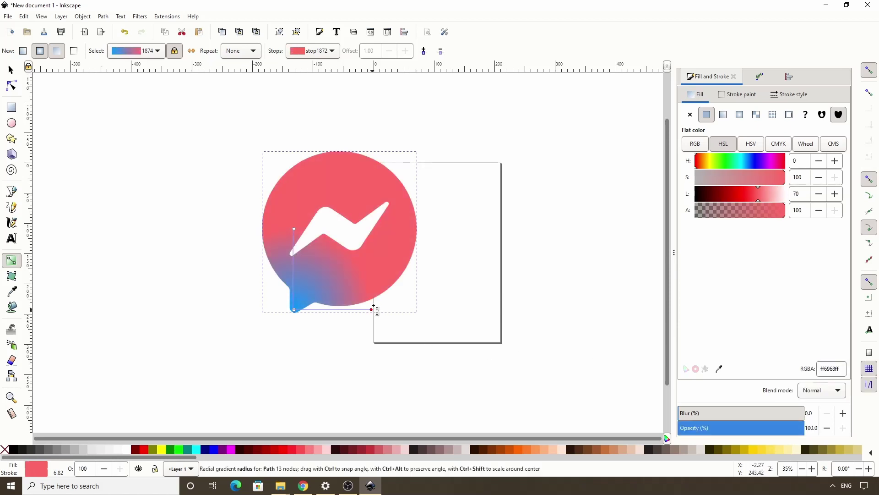
left_click_drag(371, 310, 381, 164)
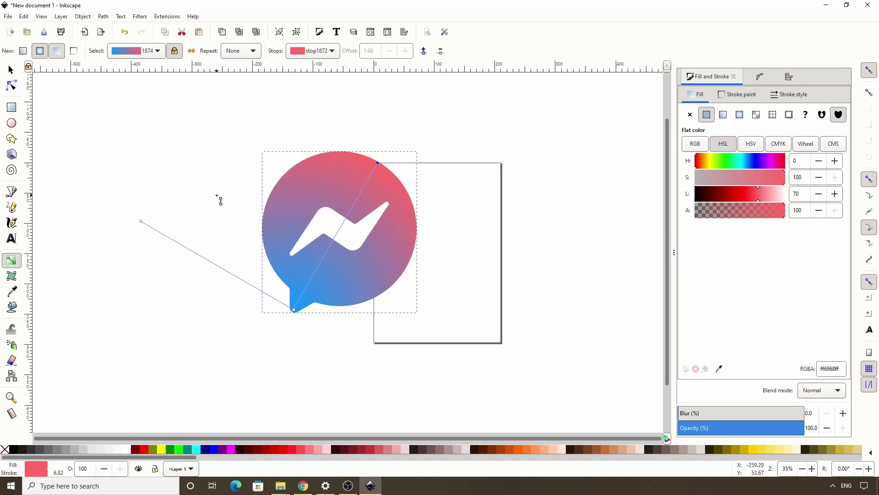
Add a purple a334faf middle gradient stop, then deselect everything to view the icon
double_click(341, 229)
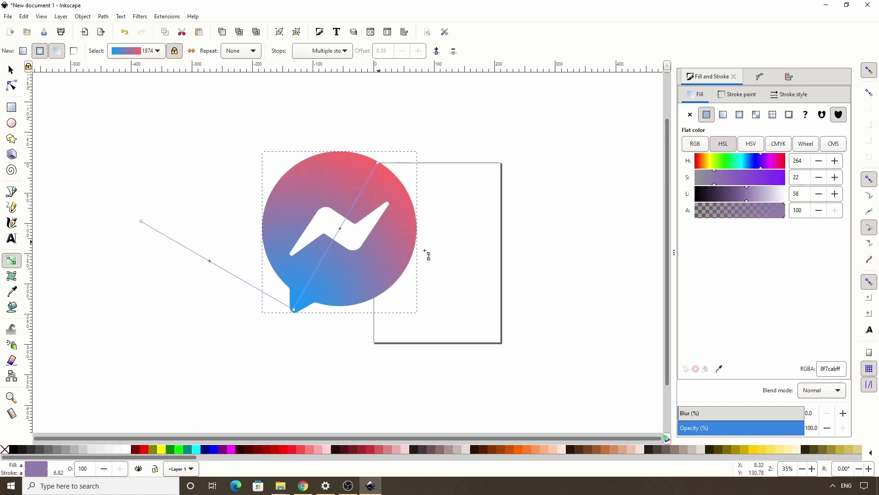
double_click(824, 369)
type("a334")
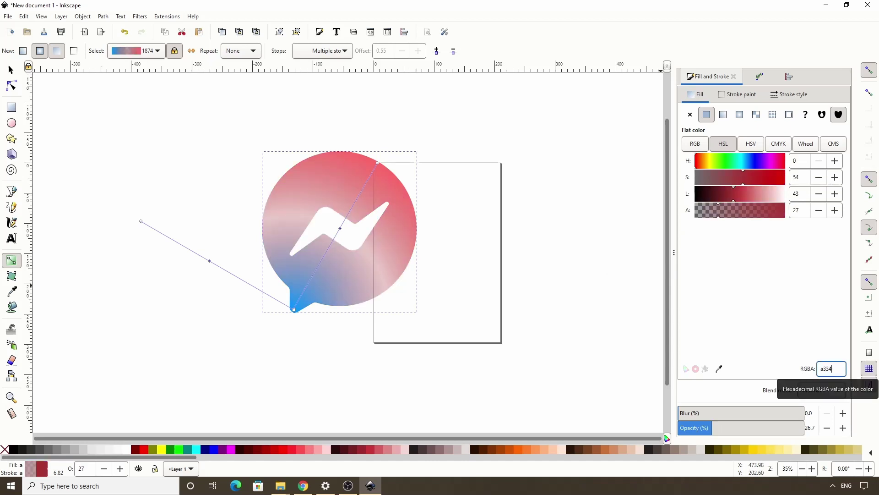
type("faff")
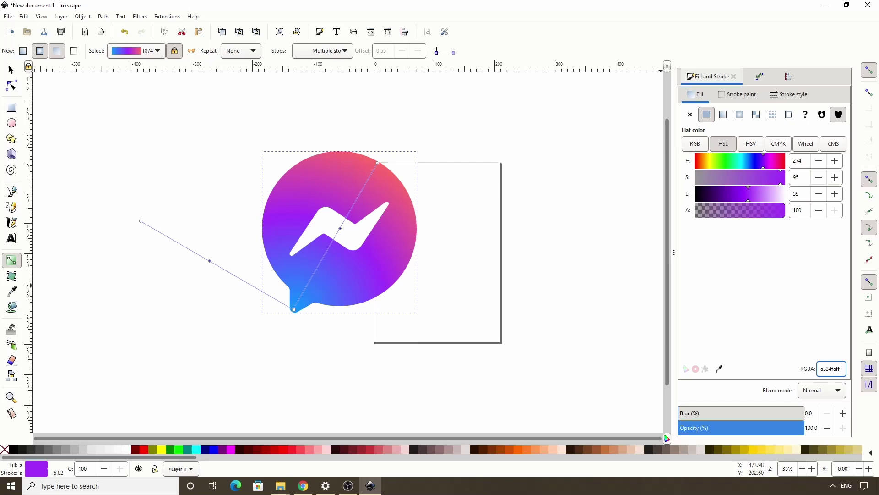
left_click(11, 70)
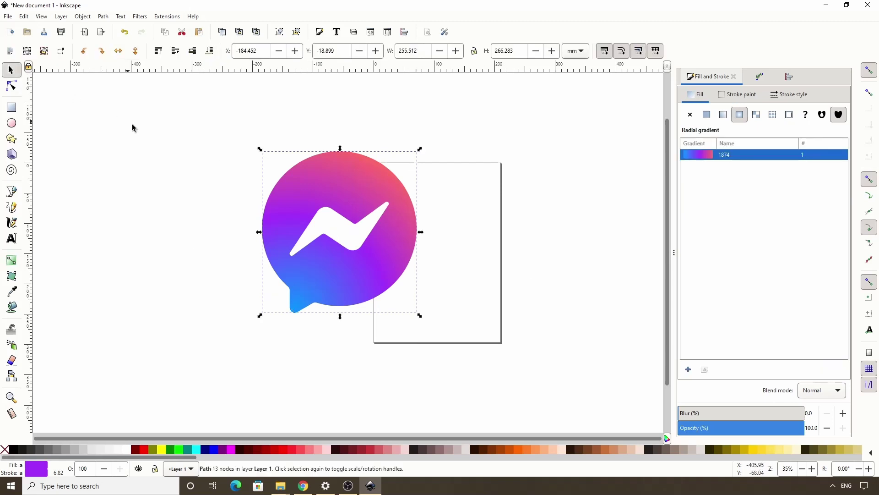
left_click(179, 152)
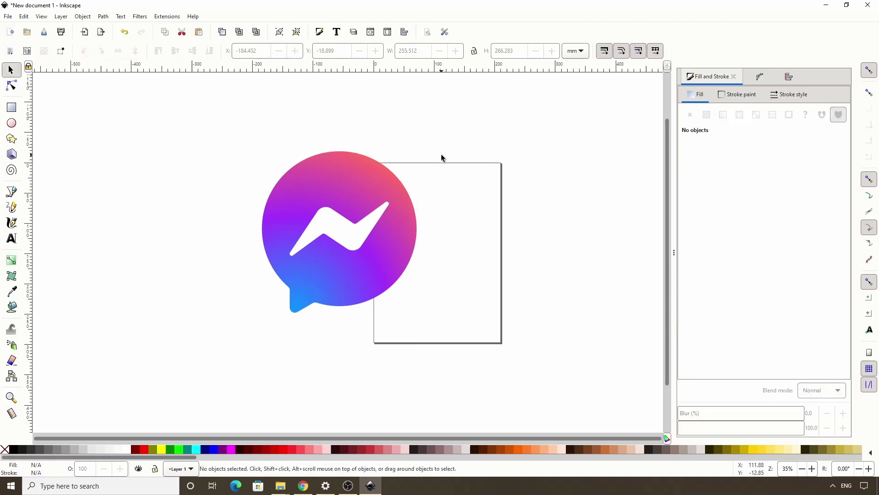